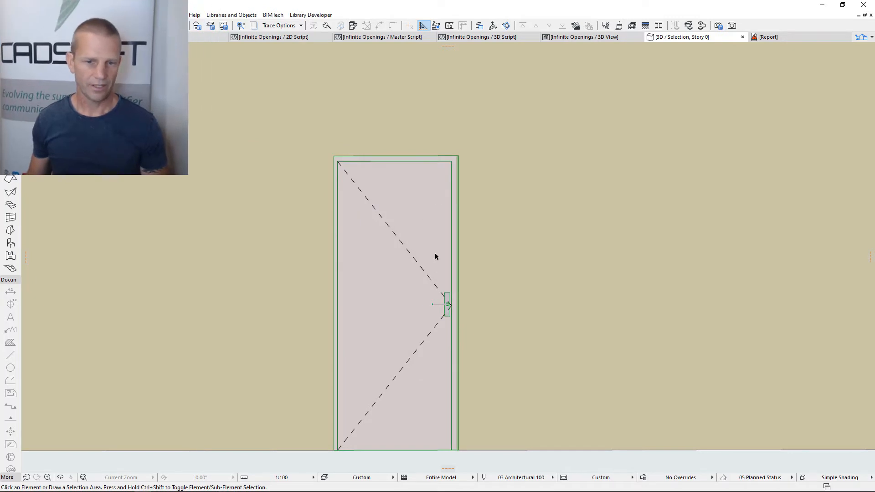
Step: Turn on the Opener component for Opening 1 in the door's settings
scroll(403, 291, "down", 3)
middle_click_drag(403, 292, 391, 239, "shift")
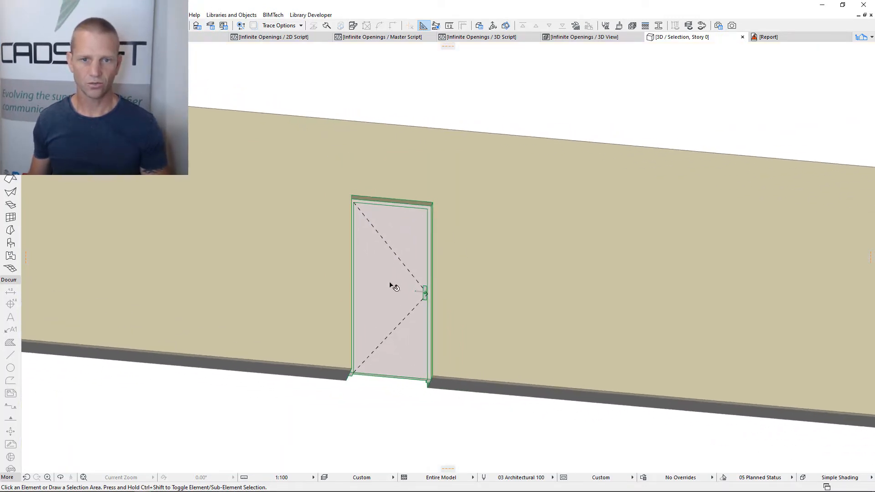
scroll(395, 289, "up", 5)
scroll(401, 269, "down", 3)
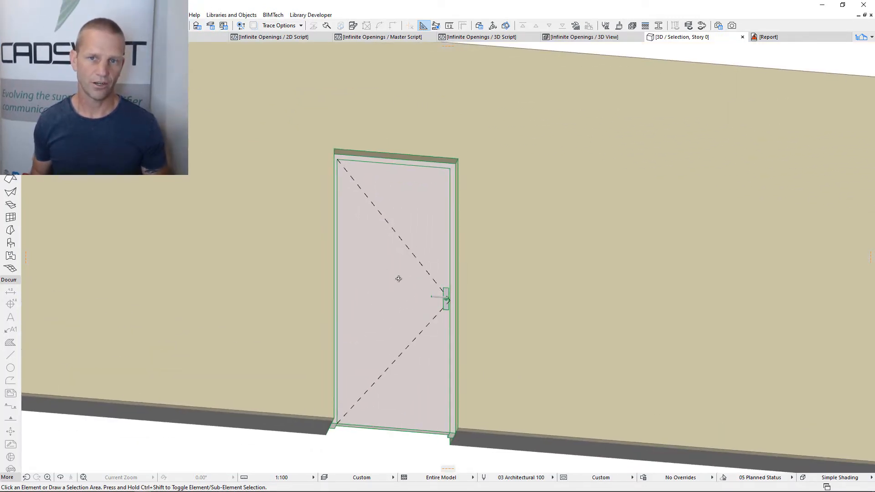
left_click(395, 278)
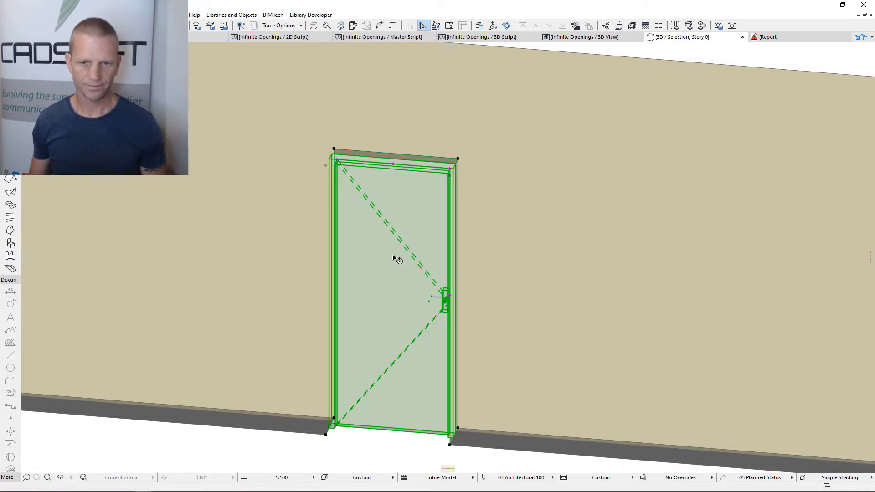
key("ctrl+t")
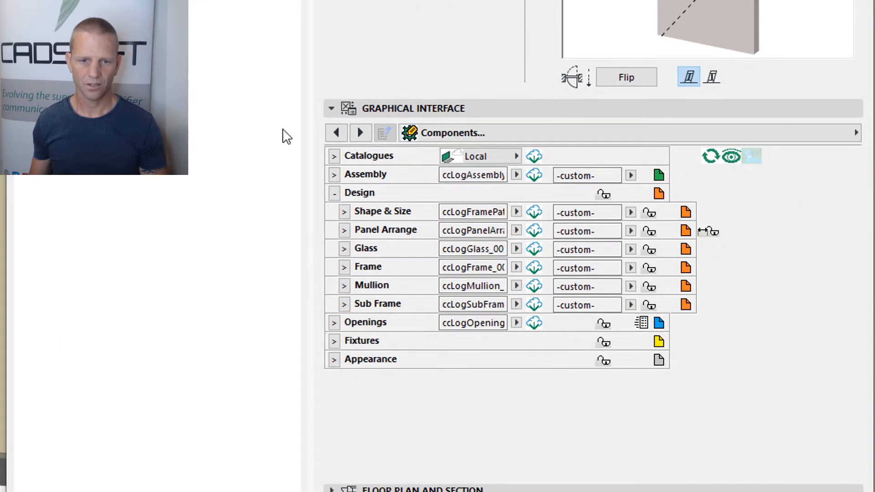
left_click(336, 195)
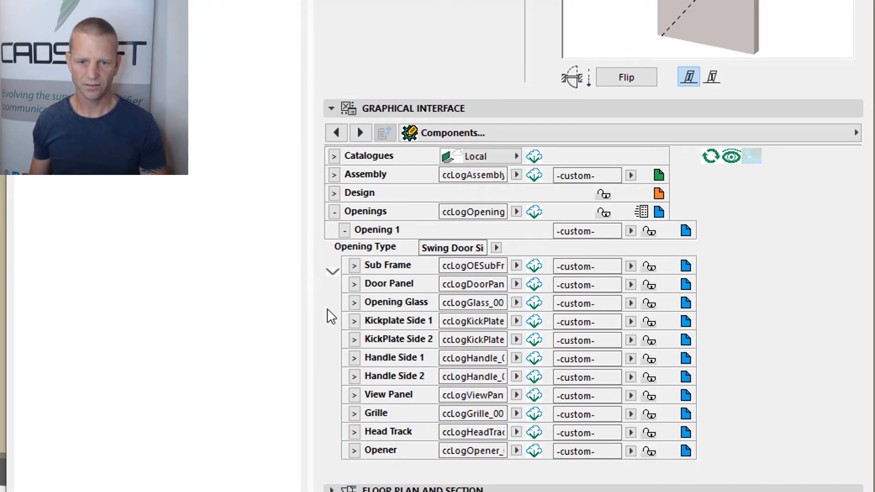
left_click(686, 451)
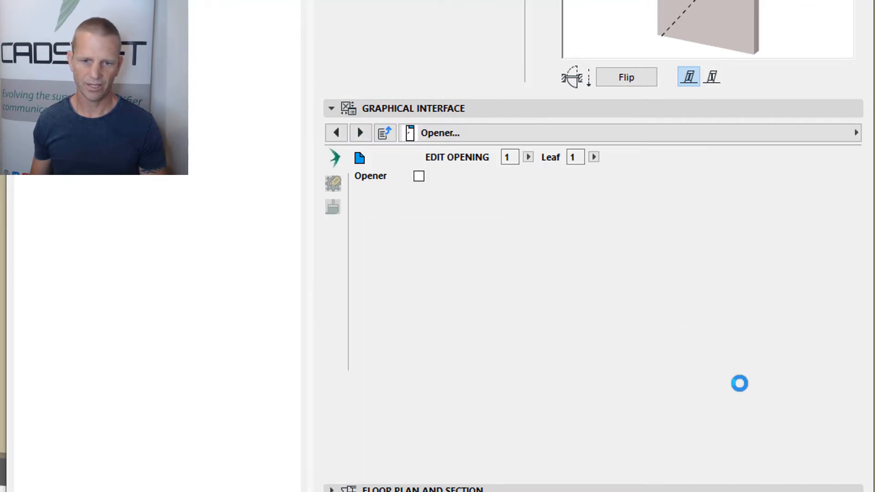
left_click(419, 176)
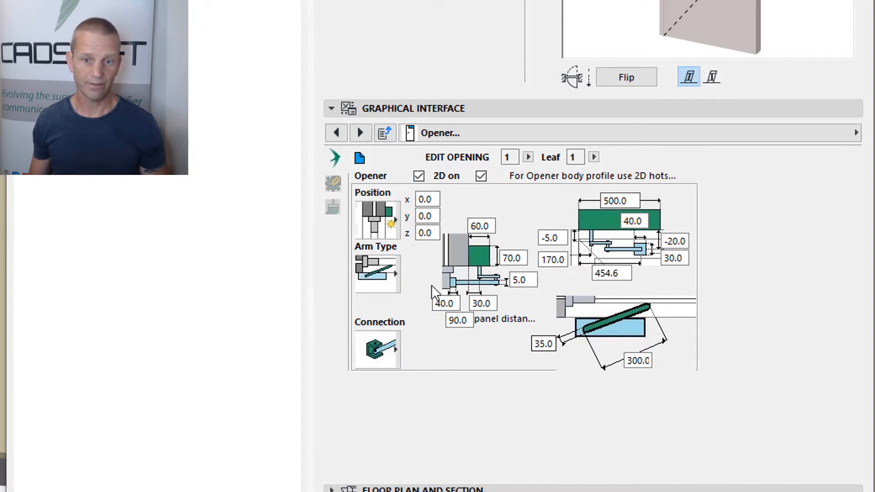
left_click(387, 223)
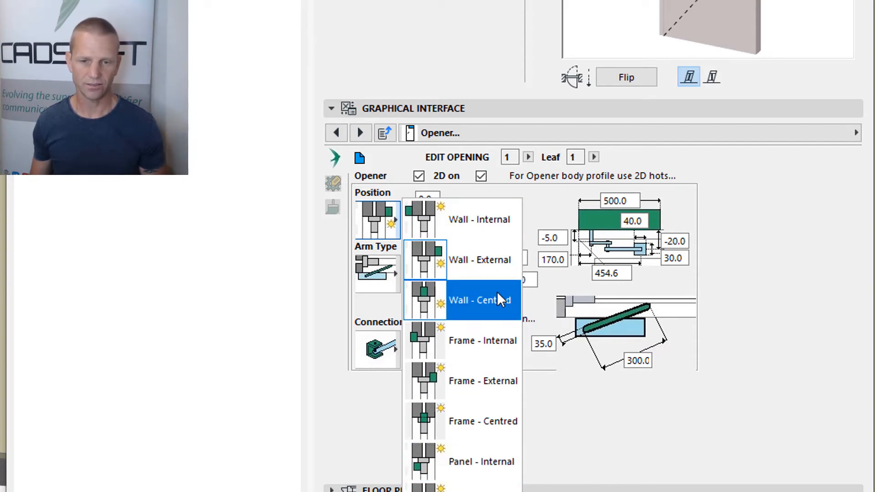
left_click(382, 273)
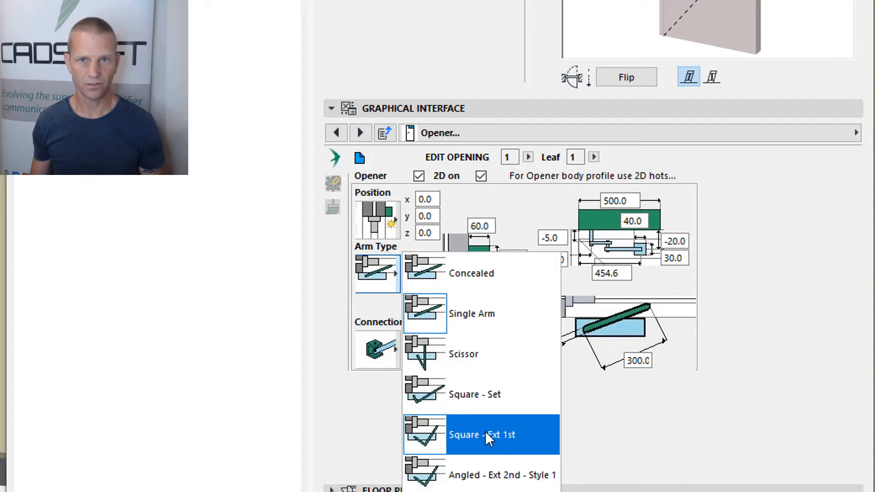
left_click(377, 347)
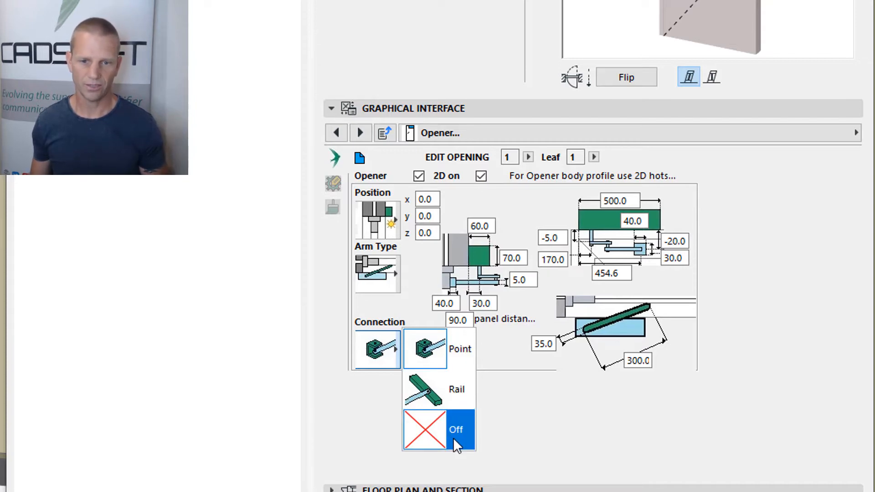
left_click(500, 373)
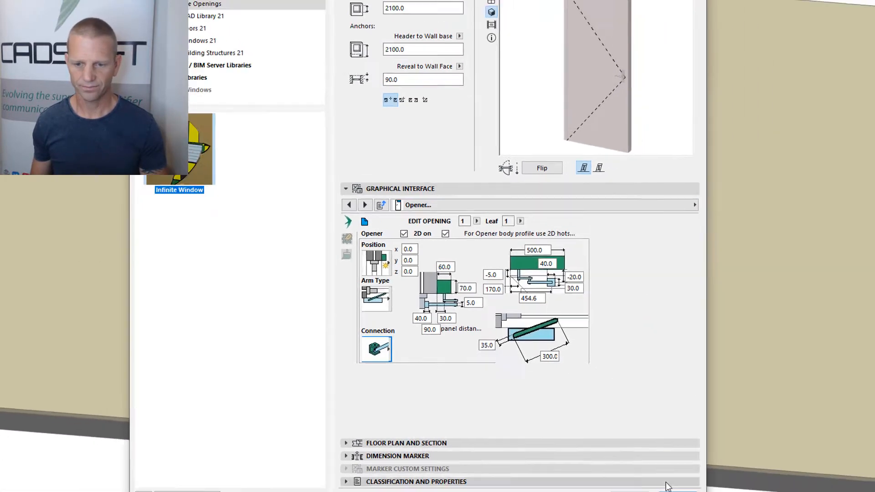
Step: Apply the door settings and inspect the opener body, arm and connection above the door in 3D
left_click(624, 477)
scroll(380, 145, "up", 5)
scroll(384, 150, "up", 4)
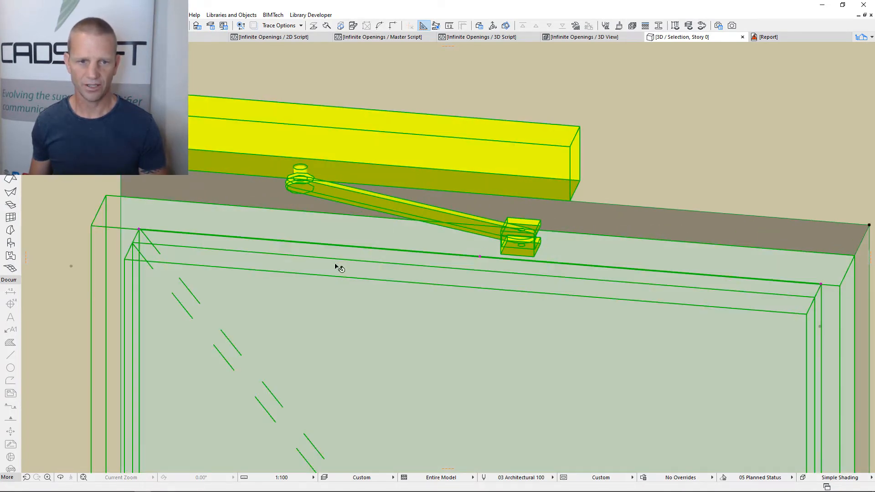
scroll(334, 267, "down", 2)
middle_click_drag(489, 287, 443, 314, "shift")
left_click(371, 189)
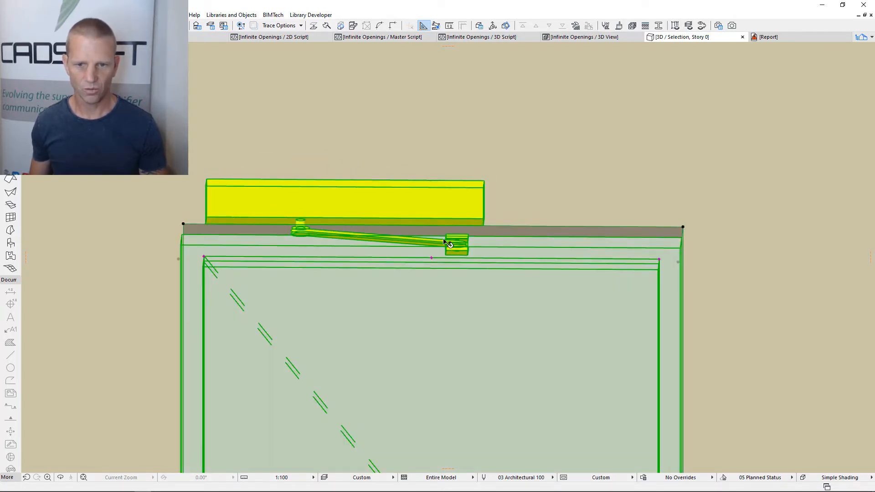
scroll(448, 243, "up", 2)
scroll(574, 258, "down", 2)
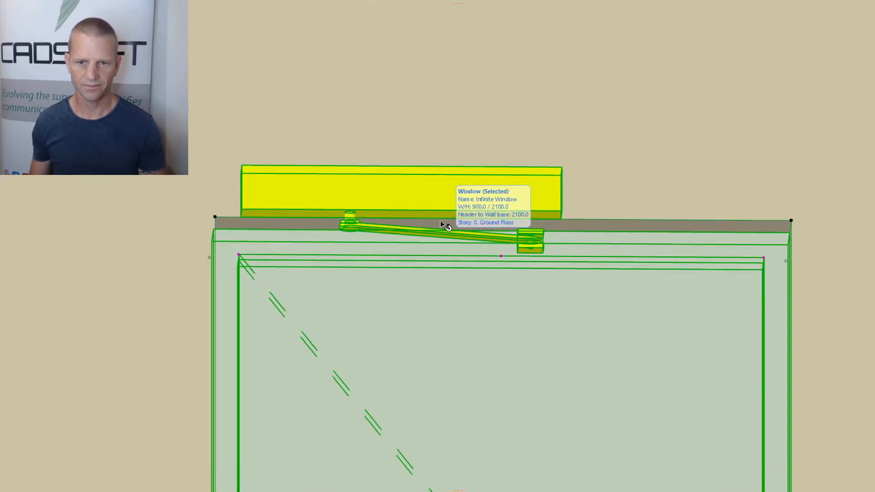
Step: Set the vertical offset of the opener's arm connection to -60 and inspect the arm on the door in 3D
key("ctrl+t")
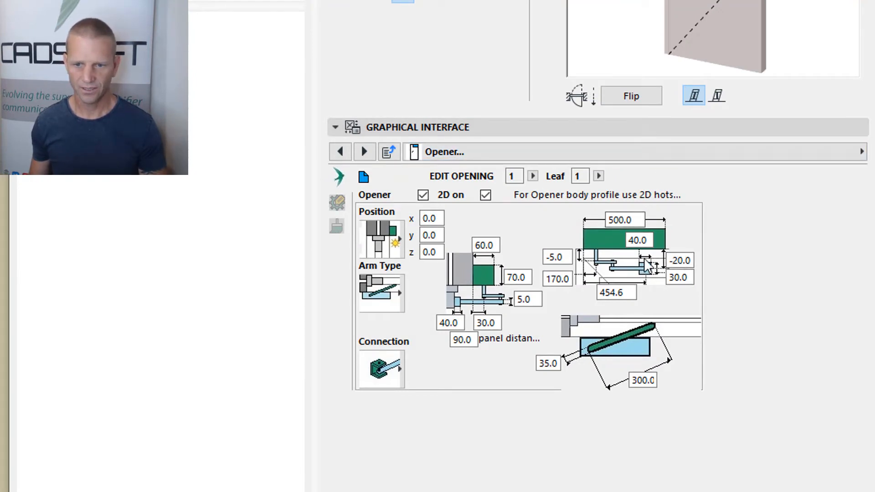
left_click(682, 260)
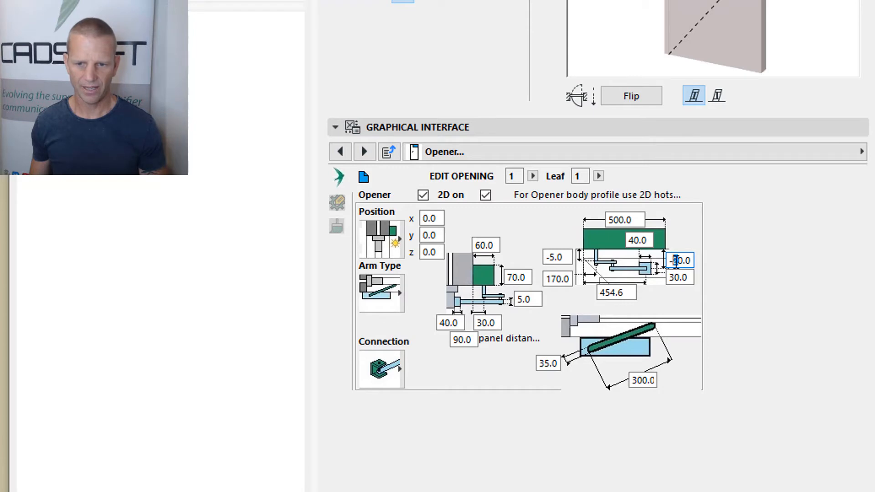
type("1")
key("Return")
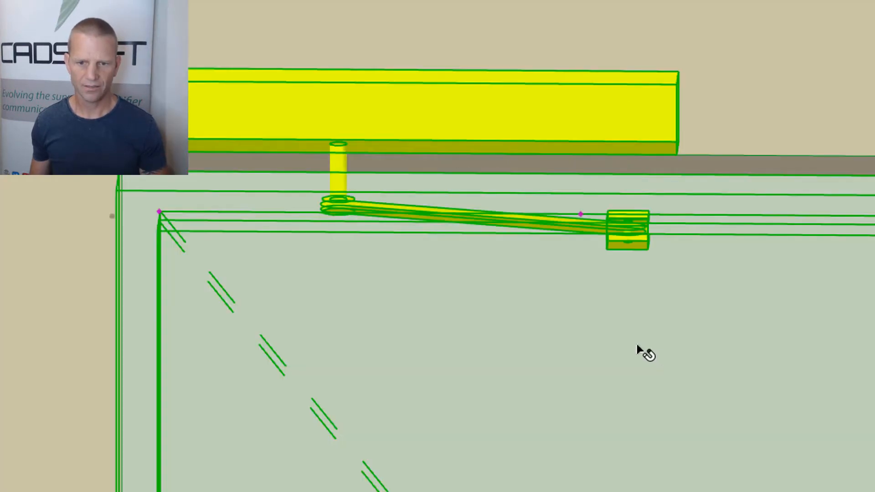
middle_click_drag(560, 303, 547, 372, "shift")
scroll(627, 303, "down", 3)
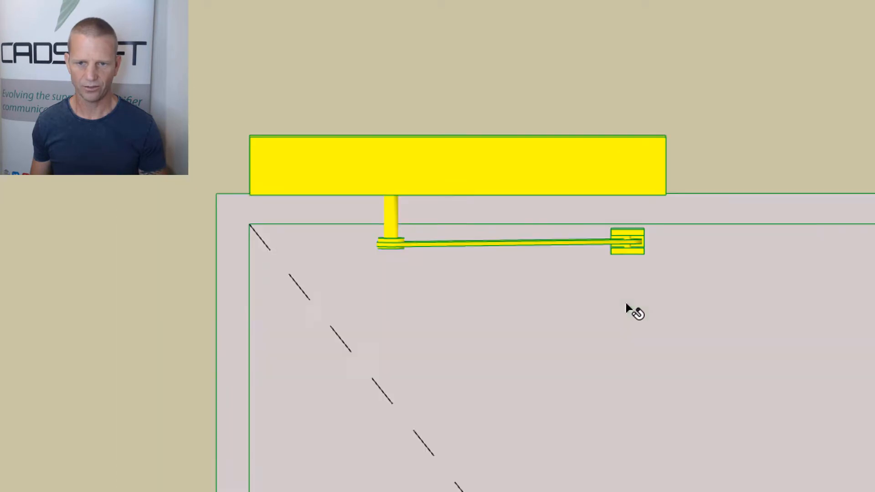
middle_click_drag(646, 430, 650, 288, "shift")
Step: Configure the opener with the Concealed arm type, the Frame - Centred position and the connection off, and check it in 3D
left_click(650, 288)
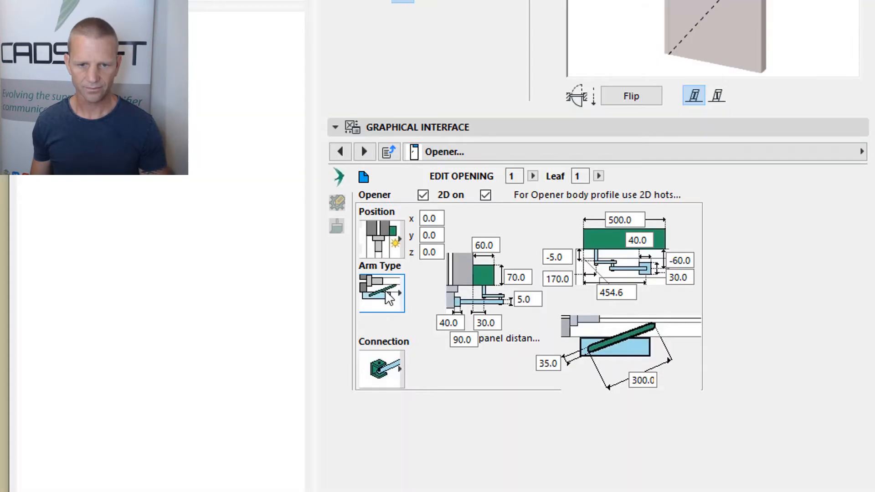
left_click(385, 292)
left_click(477, 294)
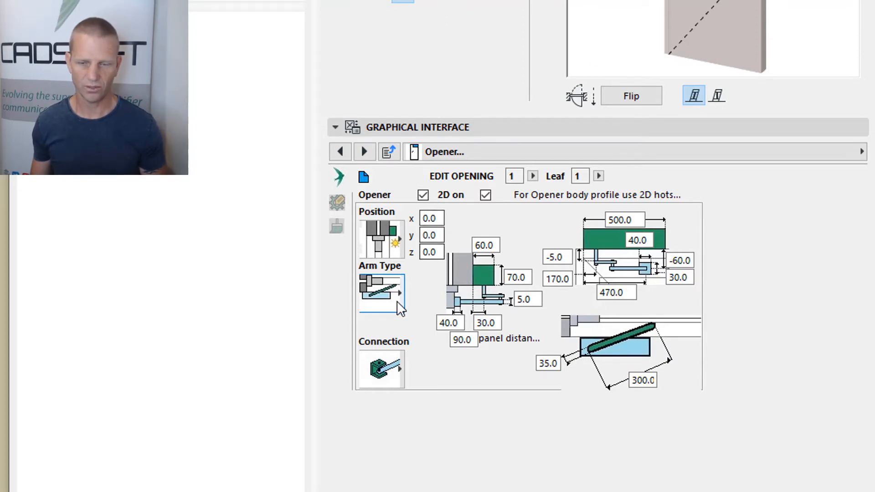
left_click(390, 245)
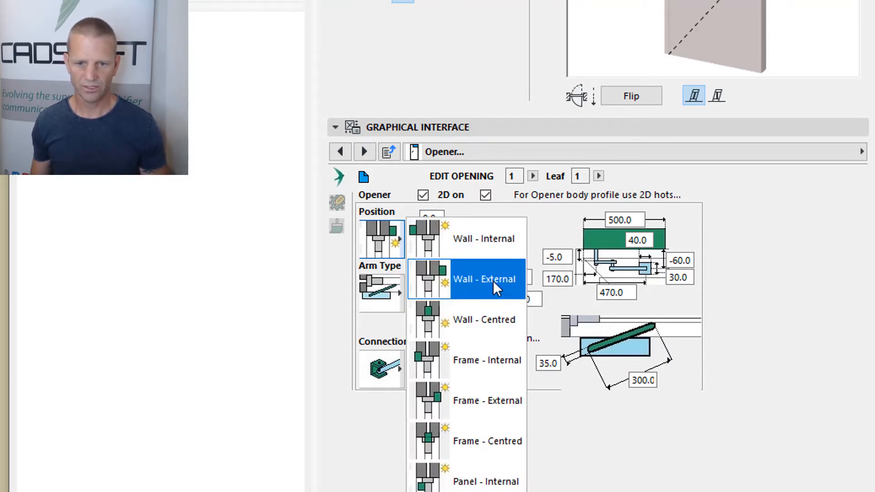
left_click(480, 439)
left_click(381, 369)
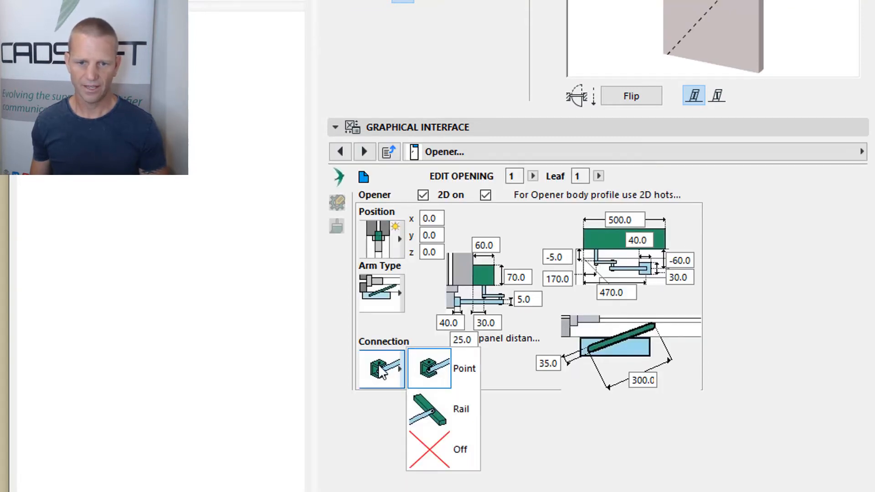
left_click(447, 449)
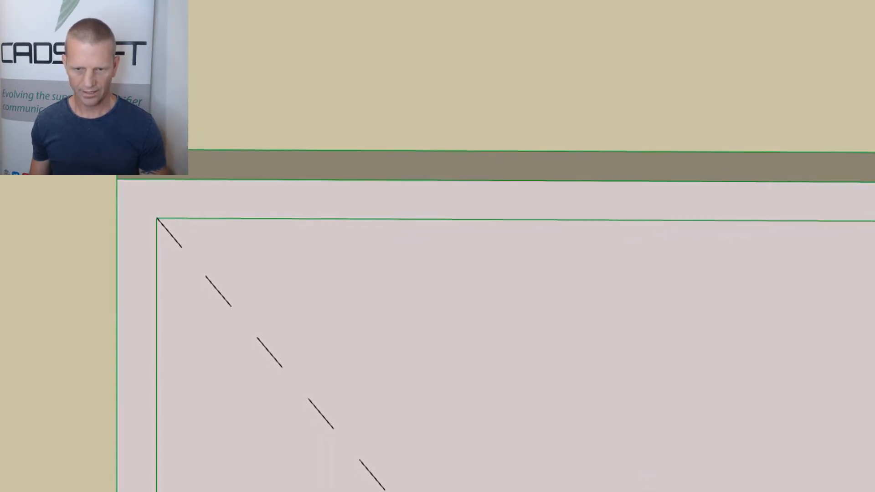
middle_click_drag(651, 485, 651, 491, "shift")
middle_click_drag(645, 417, 626, 436, "shift")
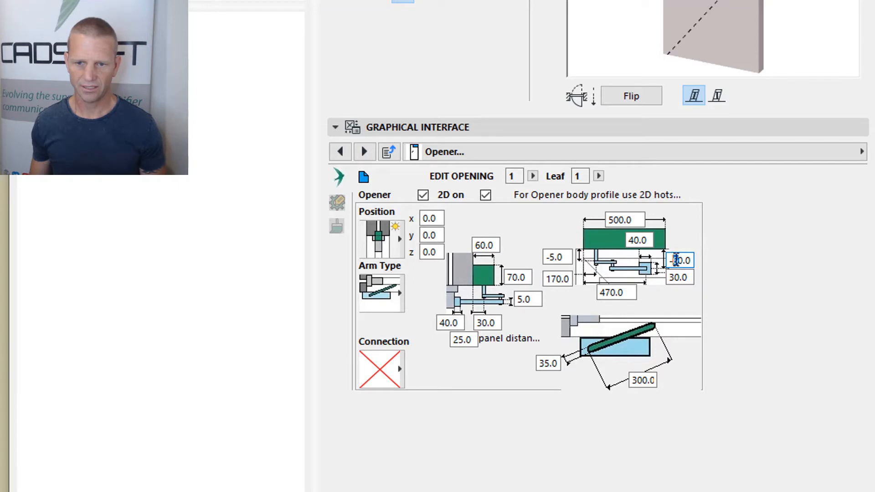
Step: Set the vertical offset of the concealed opener's connection to -10
left_click_drag(674, 260, 678, 264)
type("1")
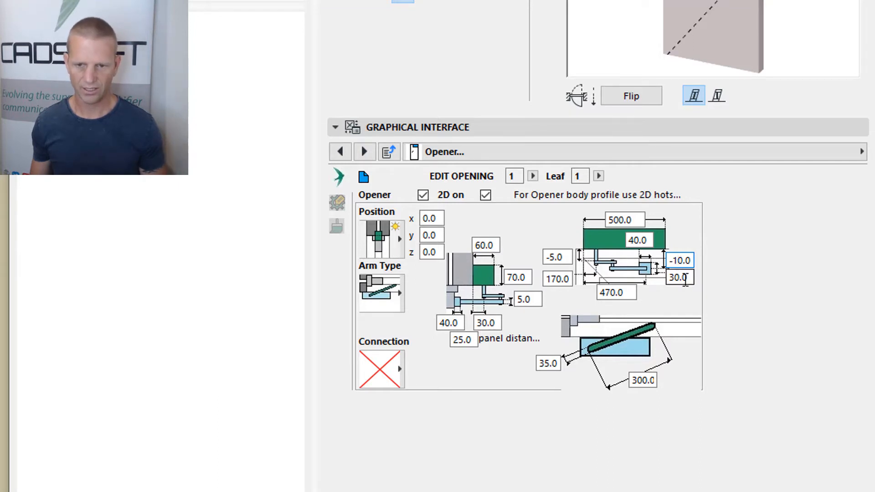
key("Return")
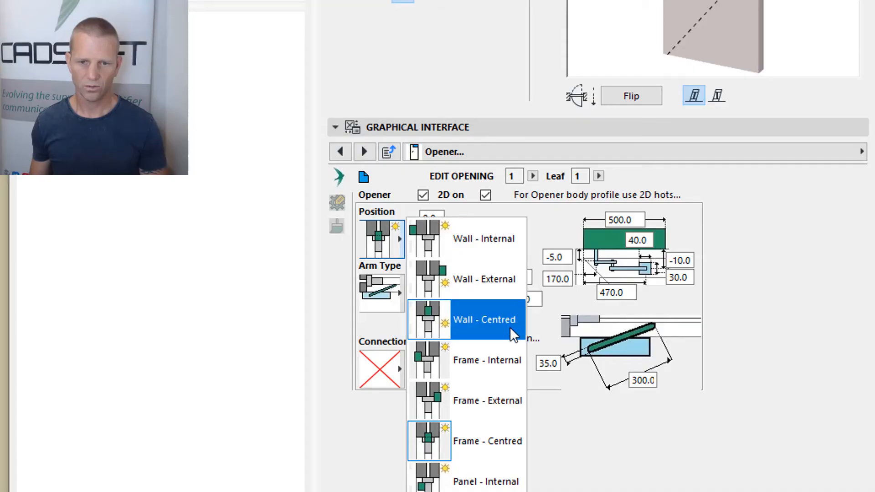
Step: Configure the opener with the Wall - Internal position, a Scissor arm and a Point connection
left_click(490, 241)
left_click(390, 299)
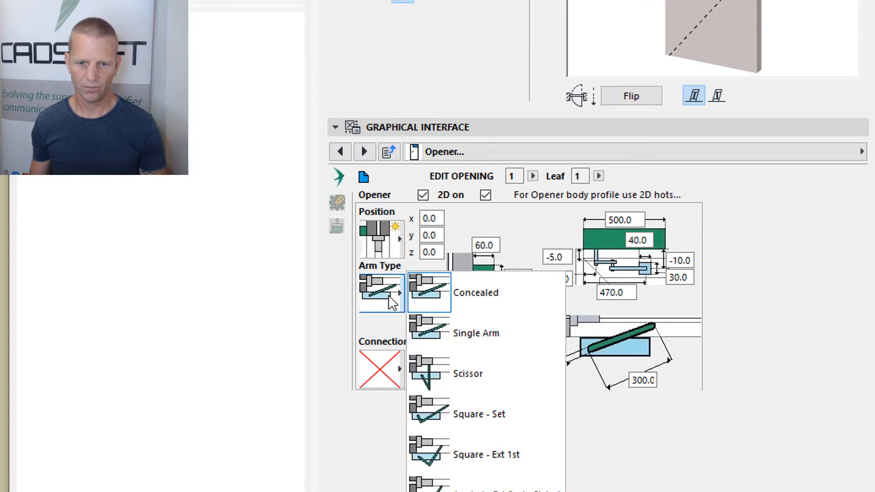
left_click(472, 373)
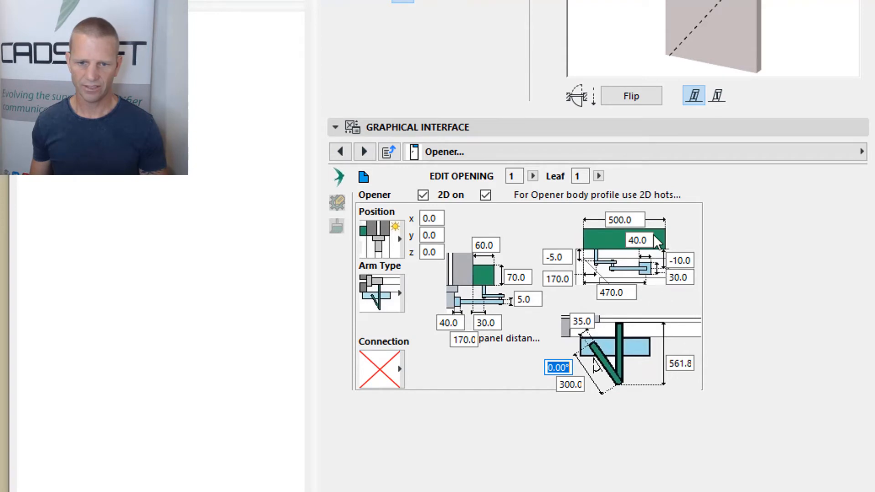
left_click(380, 372)
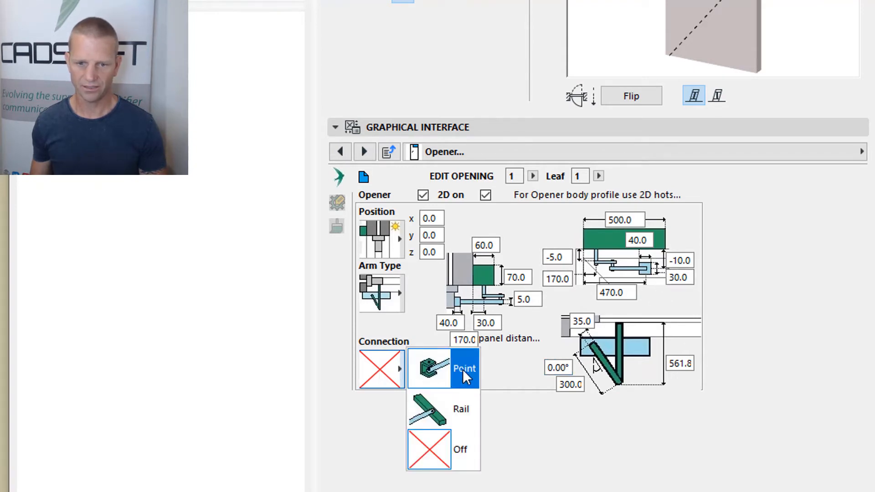
left_click(444, 364)
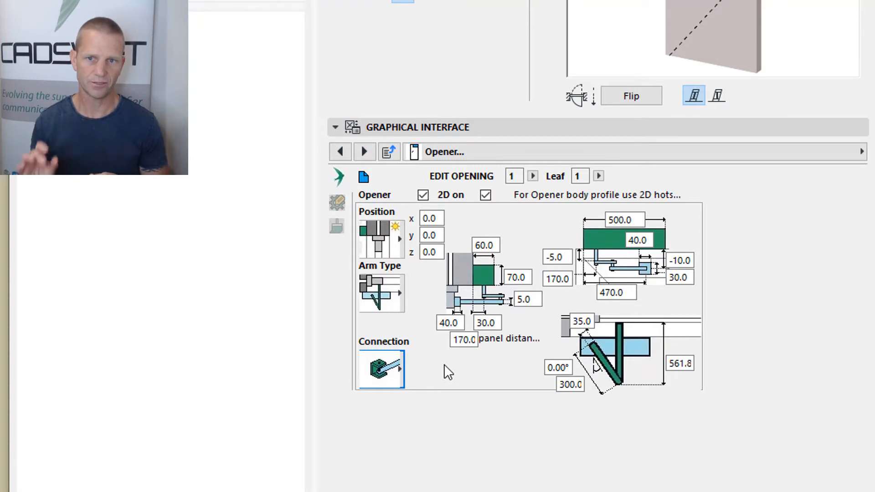
Step: Set the scissor-arm connection's vertical offset to -60 and apply the door settings
left_click(680, 260)
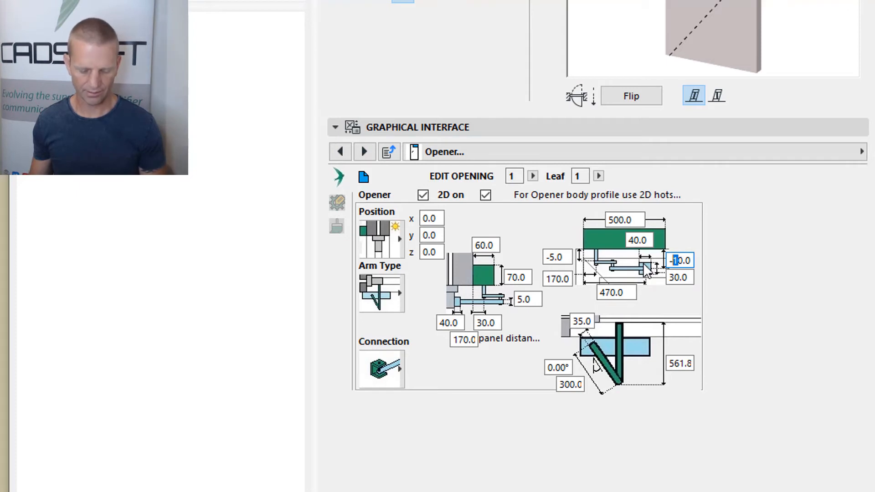
type("6")
key("Return")
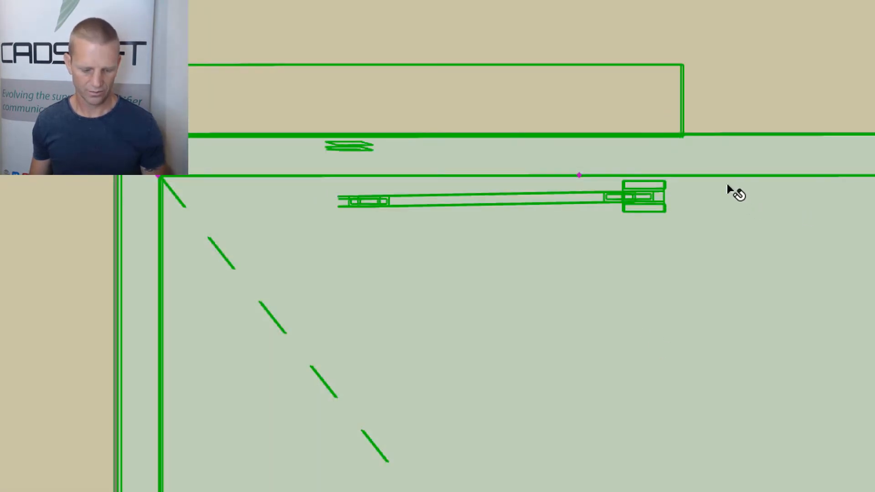
Step: Inspect the scissor-arm opener in 3D from the internal side of the door
key("Escape")
scroll(678, 246, "down", 3)
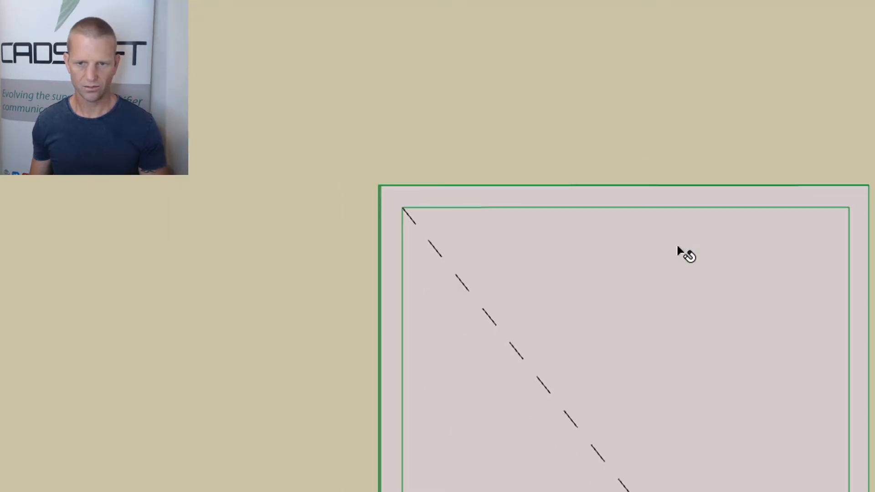
scroll(848, 262, "down", 2)
mouse_move(858, 269)
middle_mouse_down("shift")
mouse_move(160, 300)
mouse_move(626, 315)
mouse_move(351, 252)
mouse_move(133, 271)
middle_mouse_up("shift")
scroll(799, 318, "up", 4)
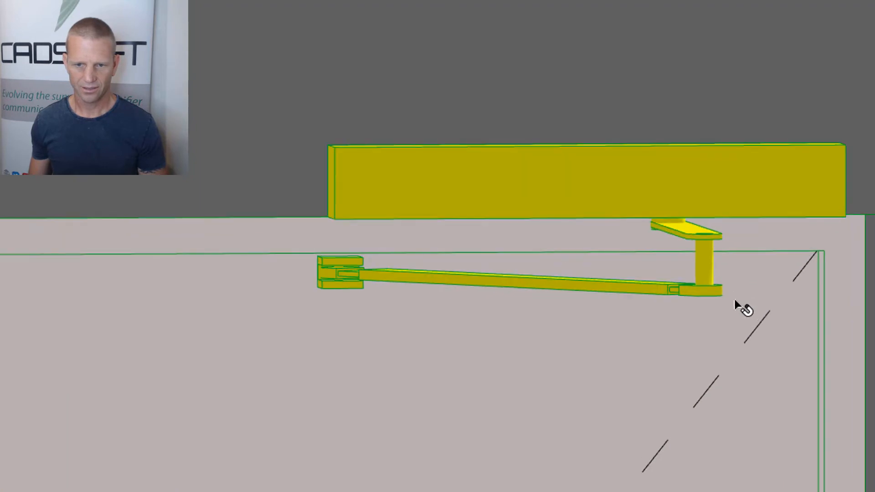
scroll(735, 301, "up", 2)
scroll(662, 346, "down", 2)
middle_click_drag(662, 346, 874, 344, "shift")
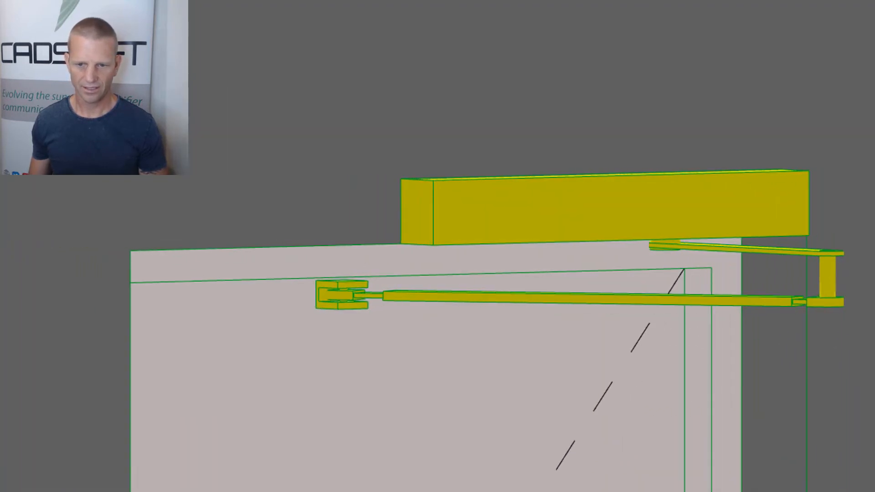
Step: Set the vertical offset of the scissor arm's pivot below the opener body to -30 and apply the door settings
scroll(812, 322, "up", 2)
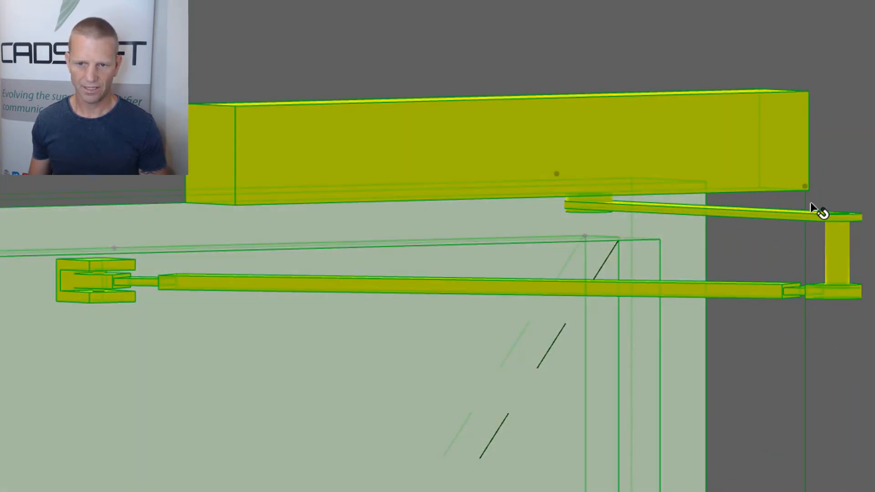
double_click(657, 201)
left_click(563, 258)
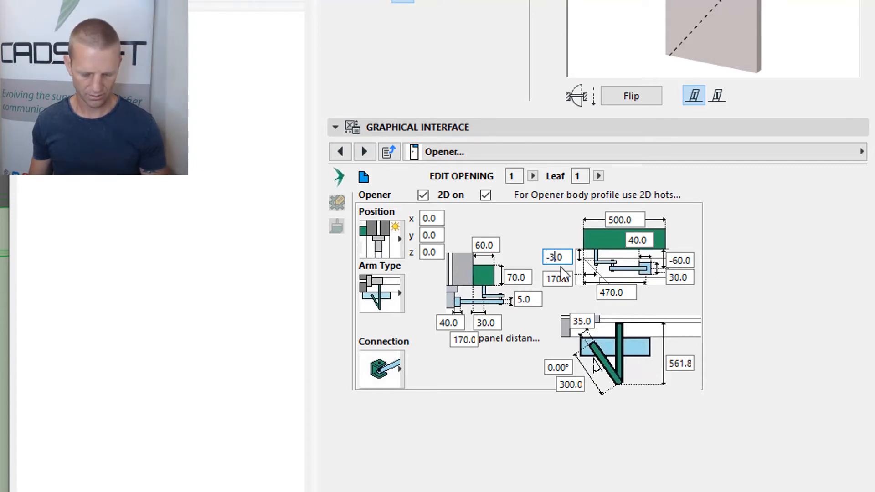
type("0")
key("Return")
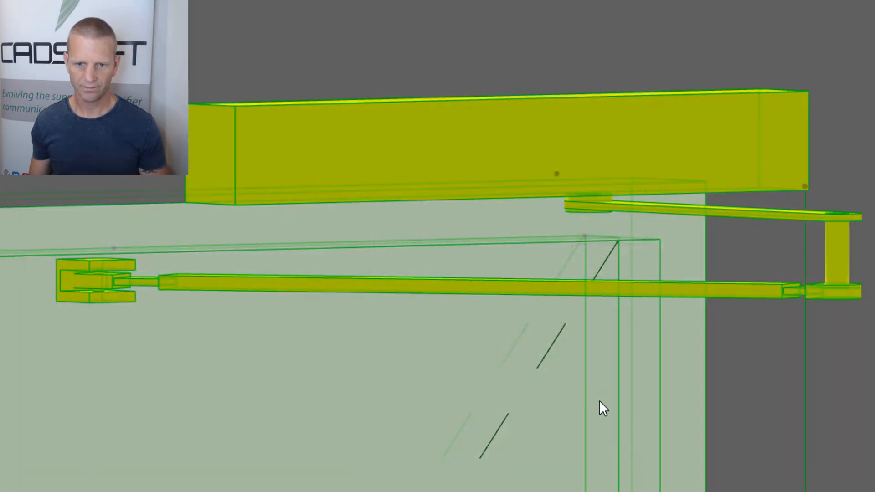
scroll(658, 344, "down", 5)
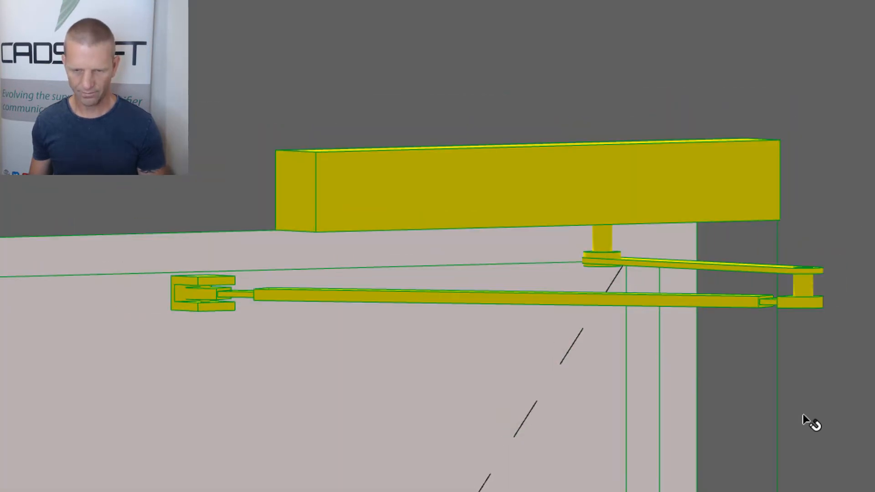
middle_click_drag(807, 416, 370, 328, "shift")
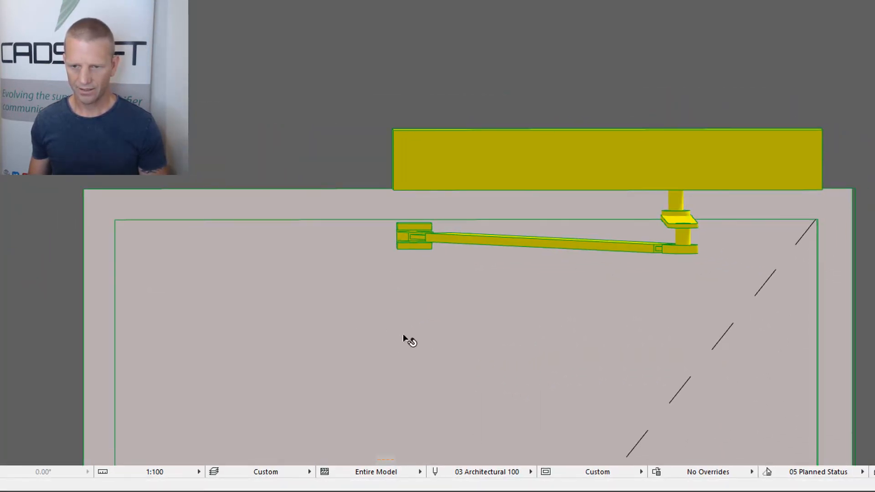
Step: Set the horizontal offset of the scissor arm's pivot to 70 and apply the door settings
left_click(629, 234)
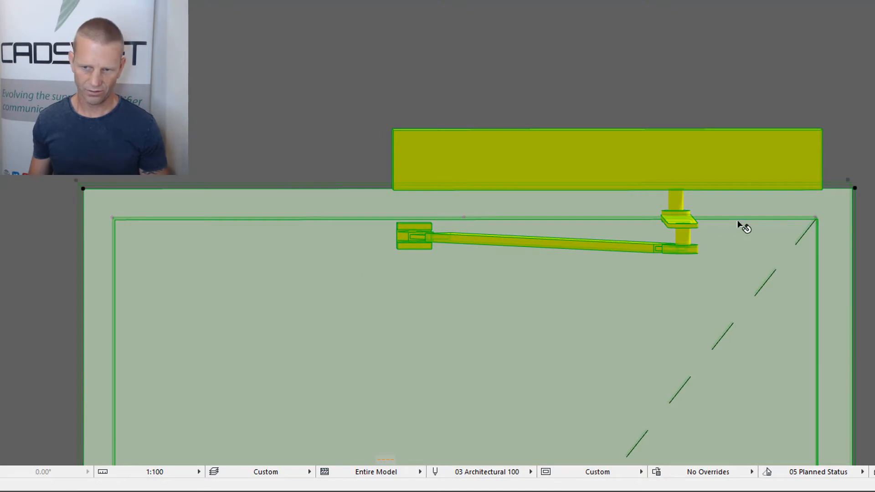
double_click(684, 249)
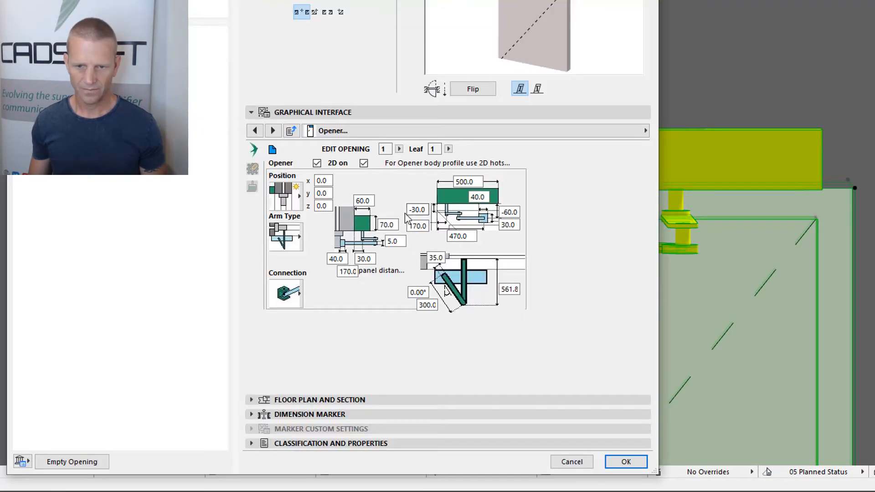
left_click(423, 226)
key("BackSpace")
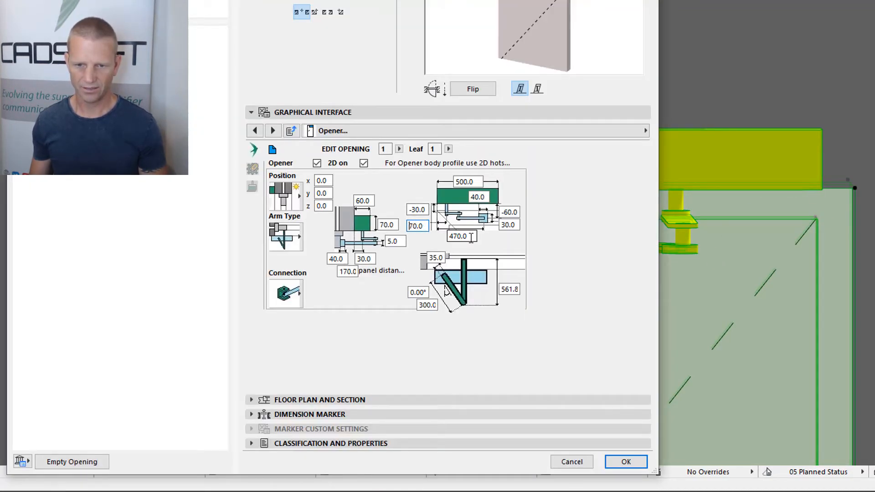
key("Return")
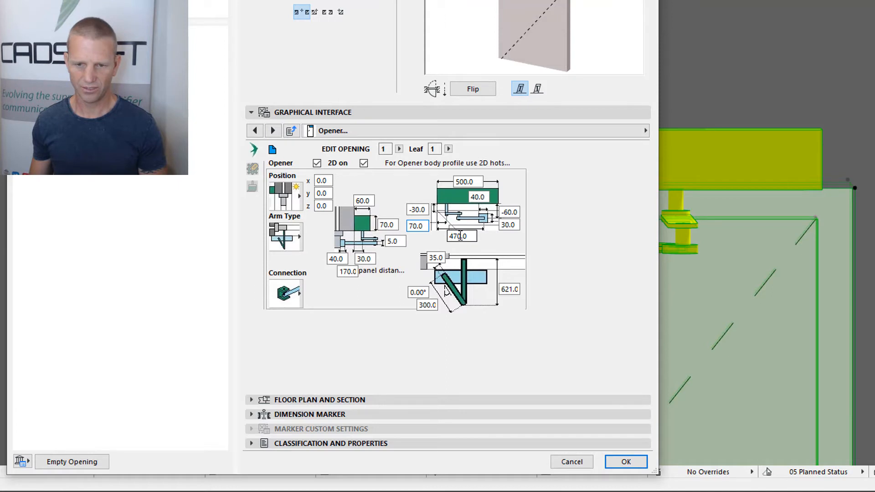
key("Return")
scroll(557, 277, "down", 6)
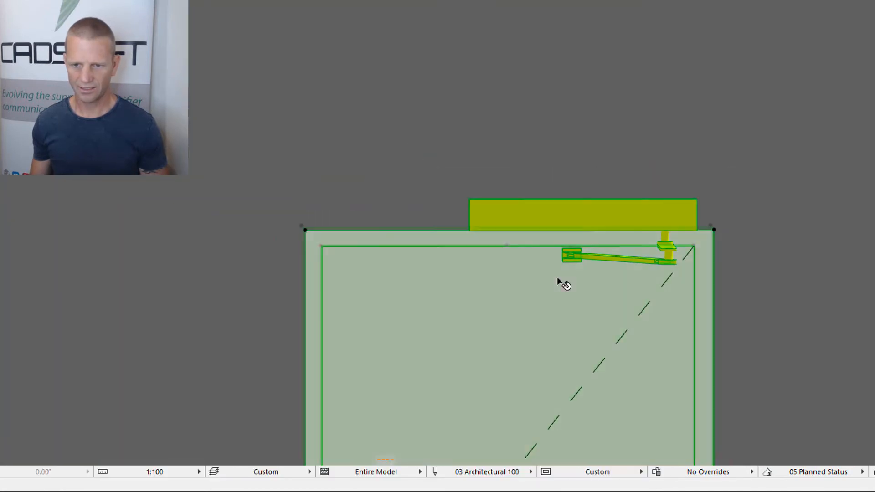
scroll(585, 283, "up", 3)
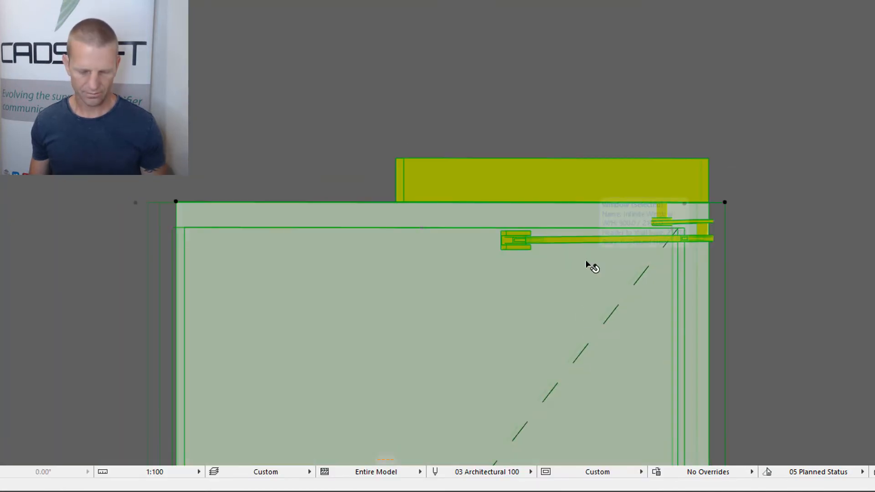
Step: Set the horizontal distance to the arm's connection to 270 and the scissor arm angle to 30°, then apply the door settings
double_click(557, 250)
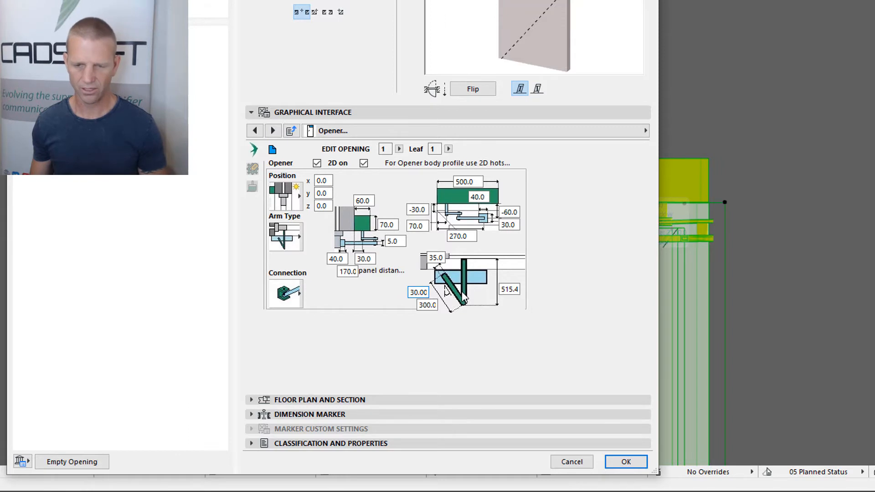
left_click(626, 462)
middle_click_drag(623, 422, 524, 191, "shift")
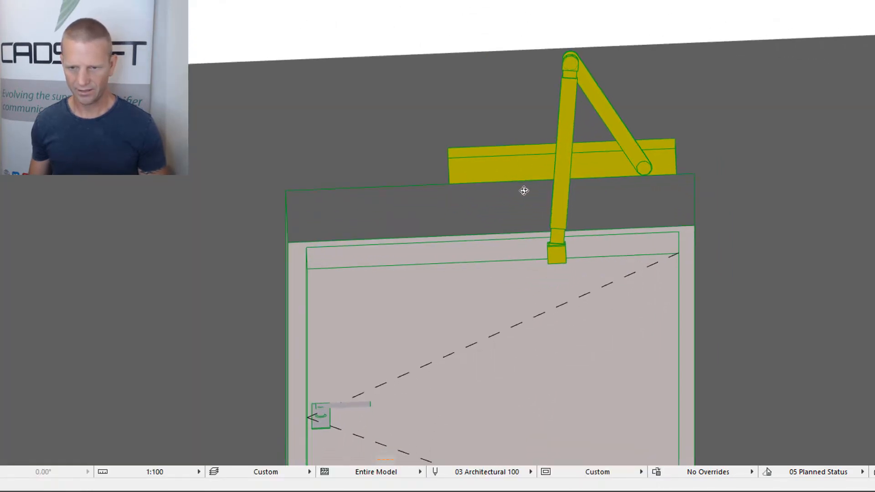
left_click(609, 212)
middle_click_drag(573, 234, 583, 244, "shift")
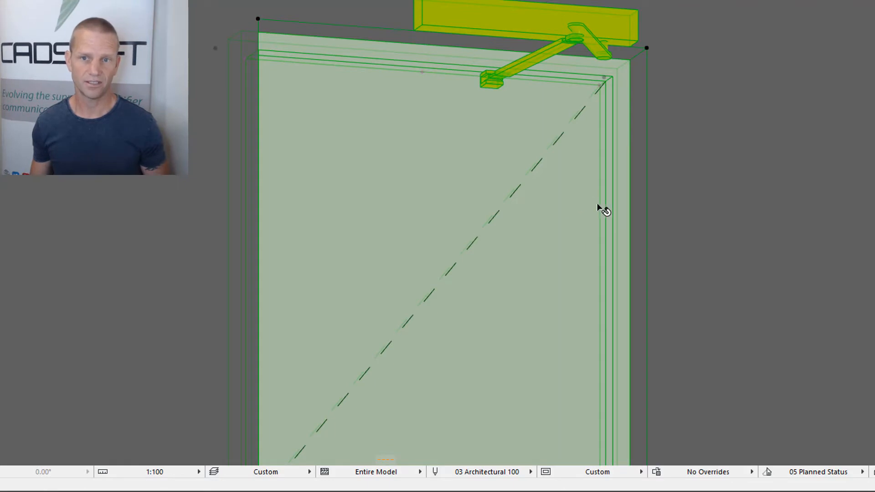
Step: Change the opener's arm type to Square - Set, apply it and inspect the cranked arm in 3D
double_click(580, 201)
left_click(285, 236)
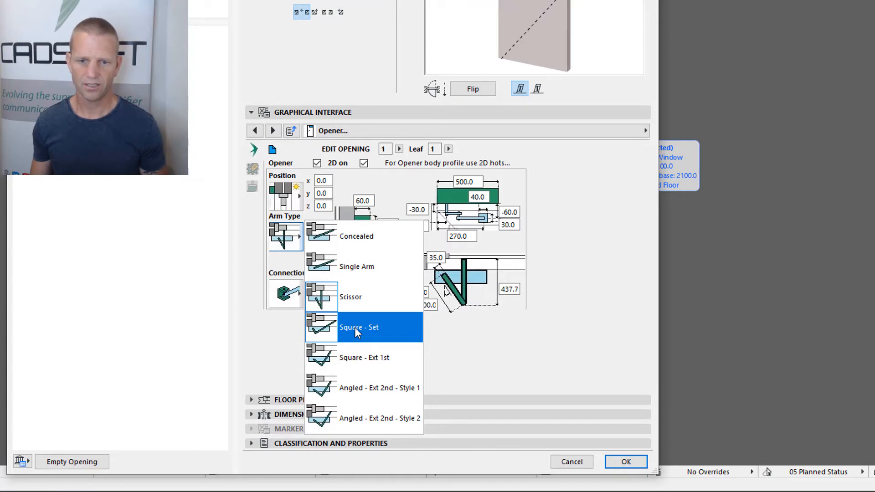
left_click(355, 327)
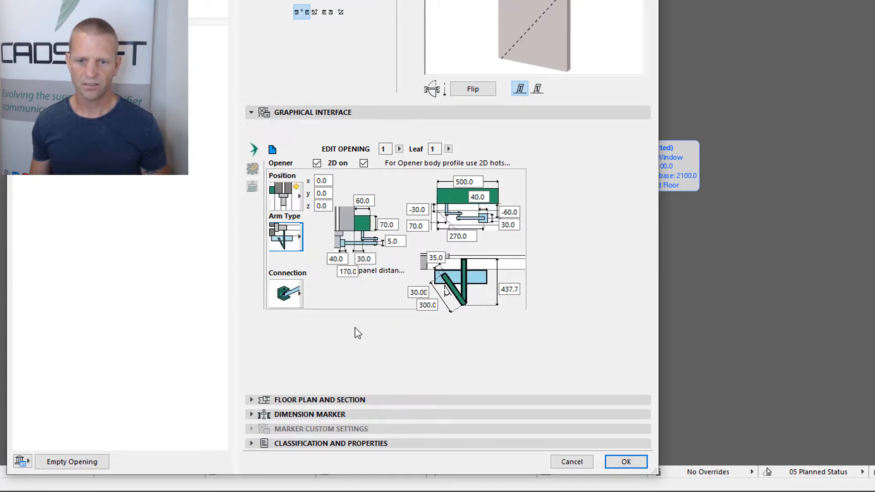
left_click(627, 462)
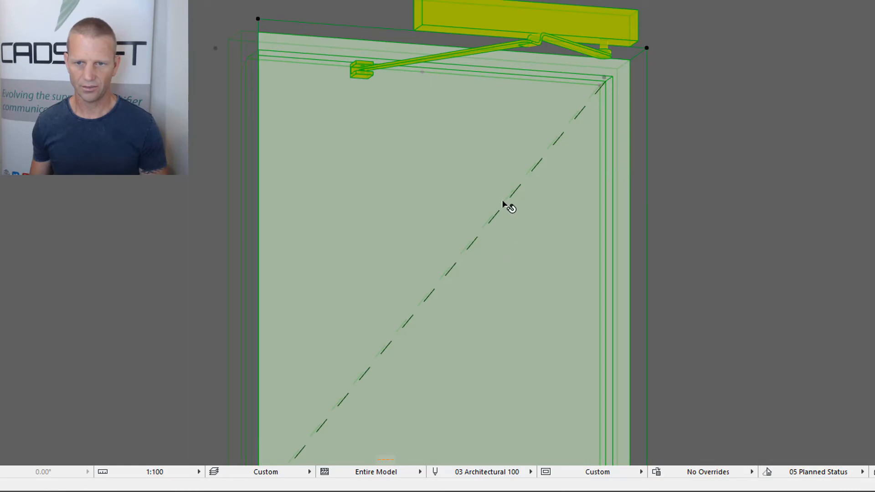
scroll(502, 198, "up", 5)
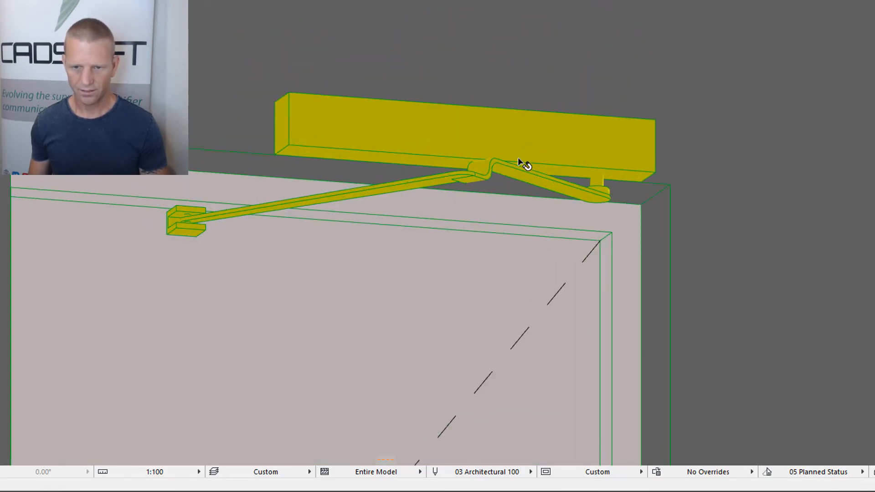
scroll(518, 157, "up", 5)
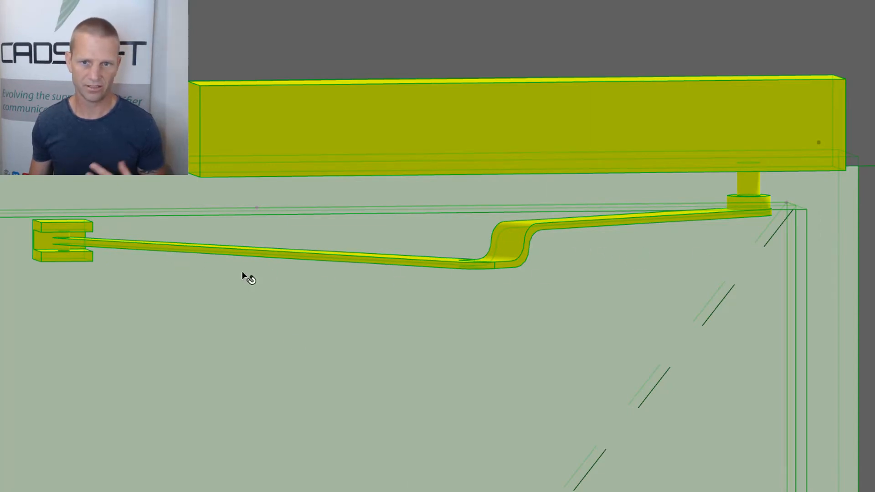
scroll(410, 288, "down", 3)
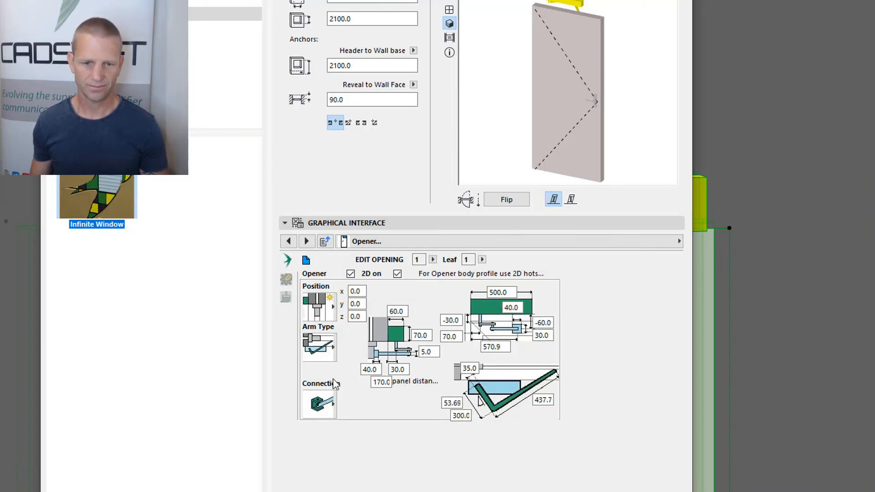
Step: Switch the opener's connection to Rail and set the connection length to 300
left_click(321, 403)
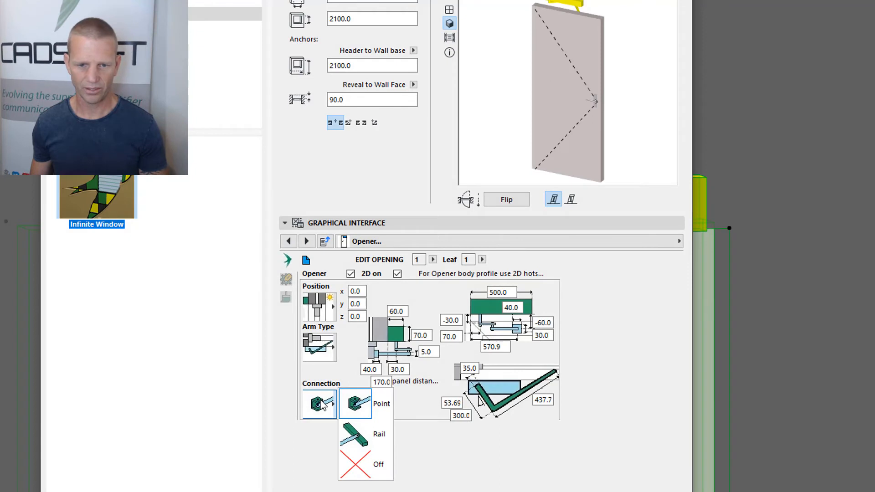
left_click(376, 438)
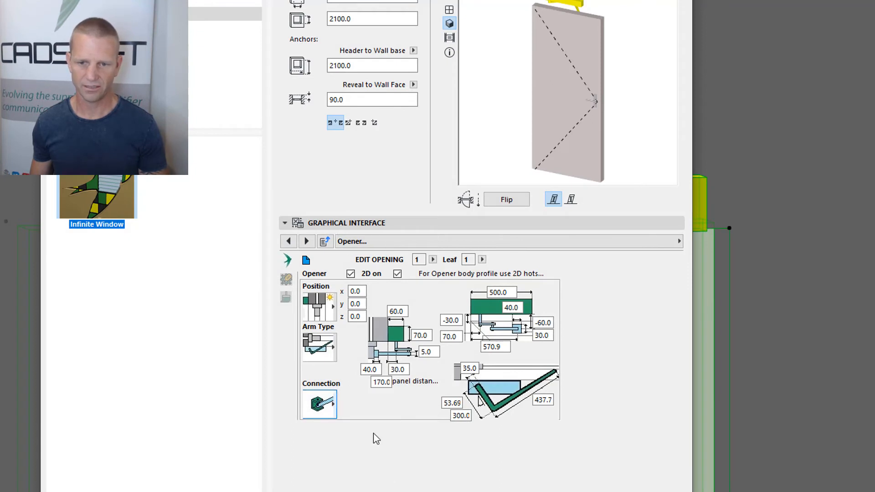
left_click(523, 308)
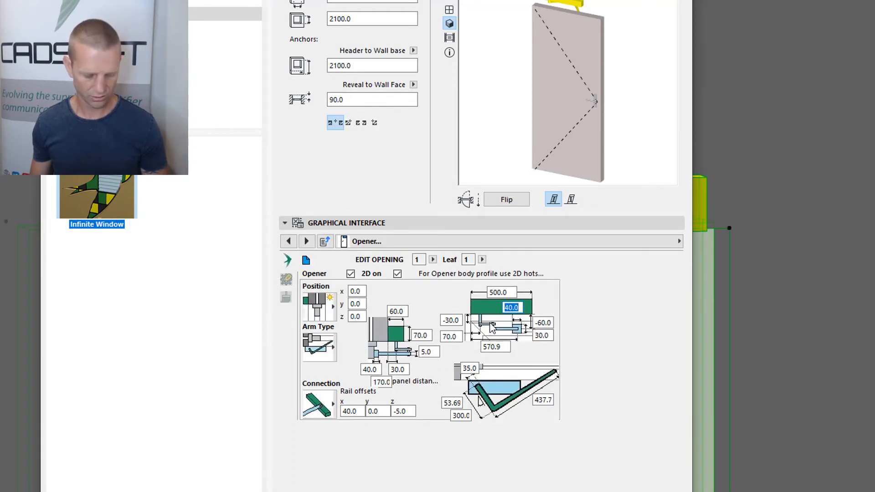
type("300")
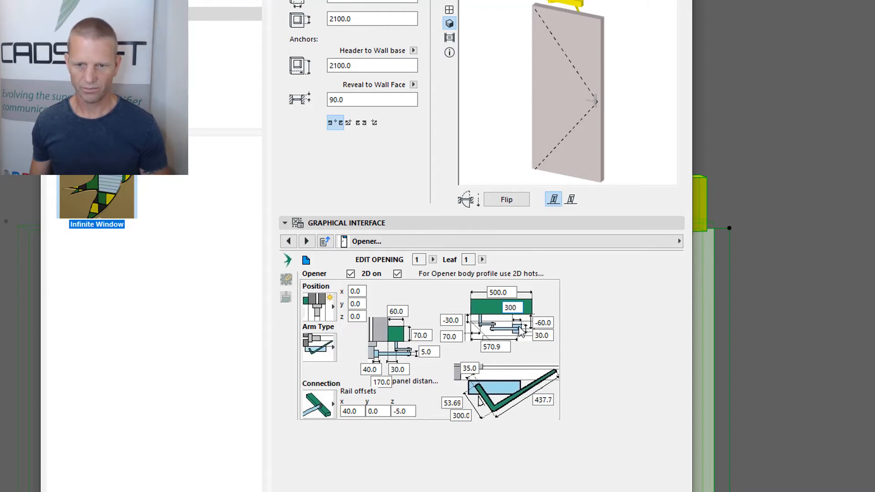
key("Return")
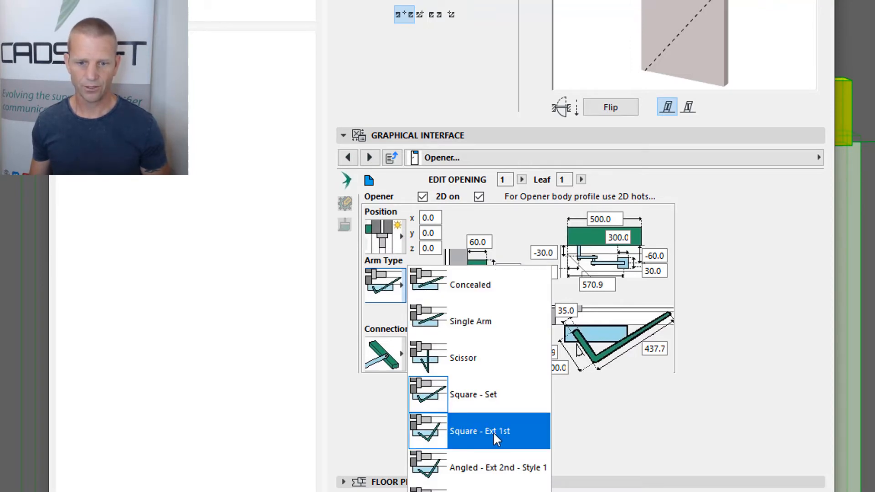
Step: Change the arm type to Square - Ext 1st with a Point connection 40 long and apply the door settings
left_click(474, 434)
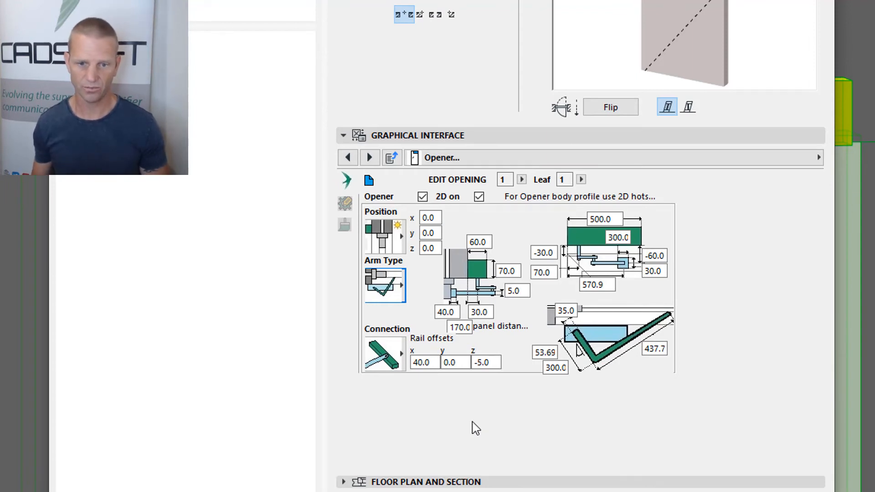
left_click(379, 341)
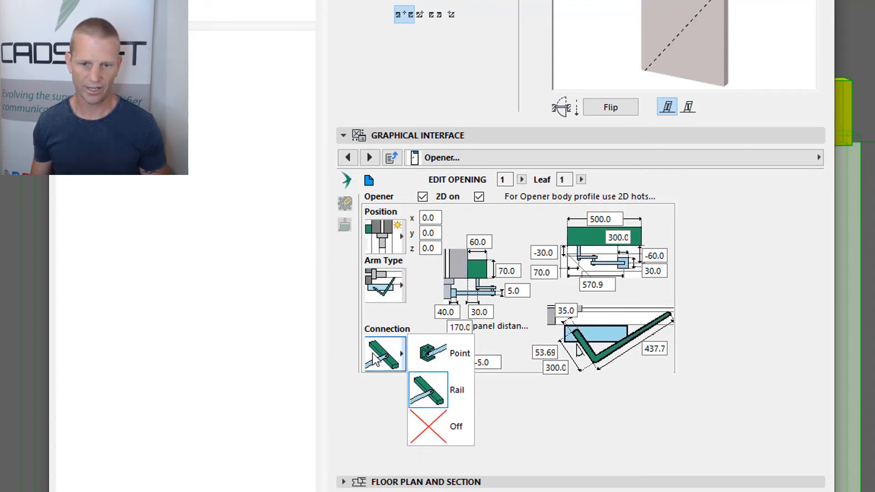
left_click(449, 356)
left_click(623, 237)
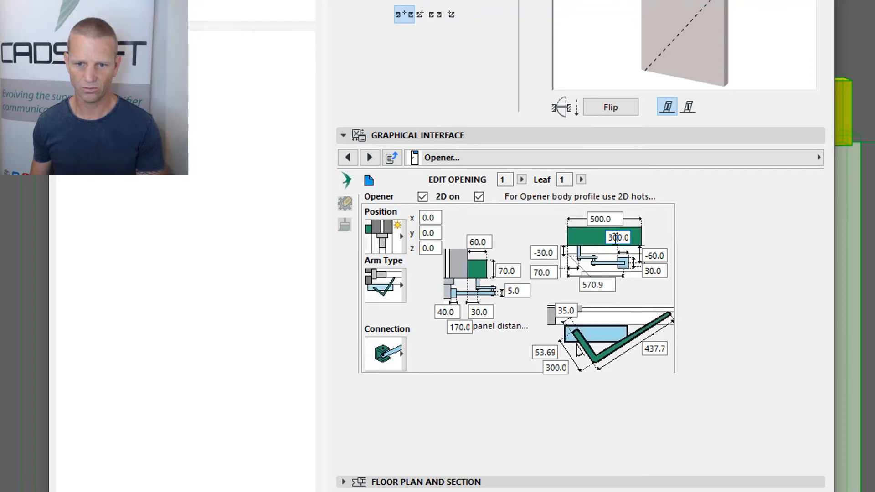
type("40")
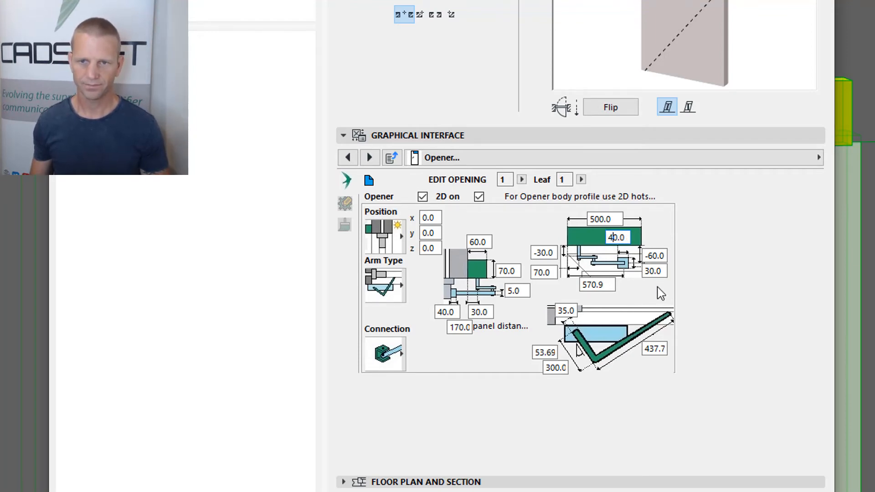
key("Return")
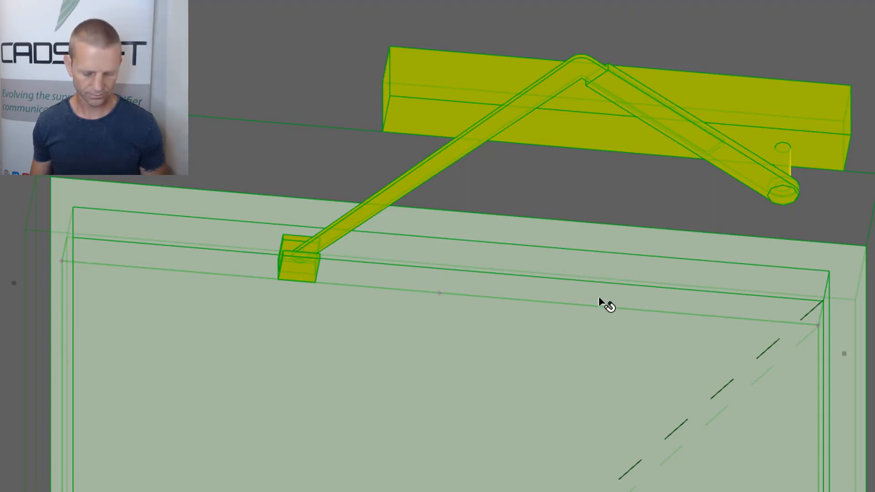
Step: Change the opener's arm type to Angled - Ext 2nd - Style 2, apply it and view the arm in 3D
double_click(611, 81)
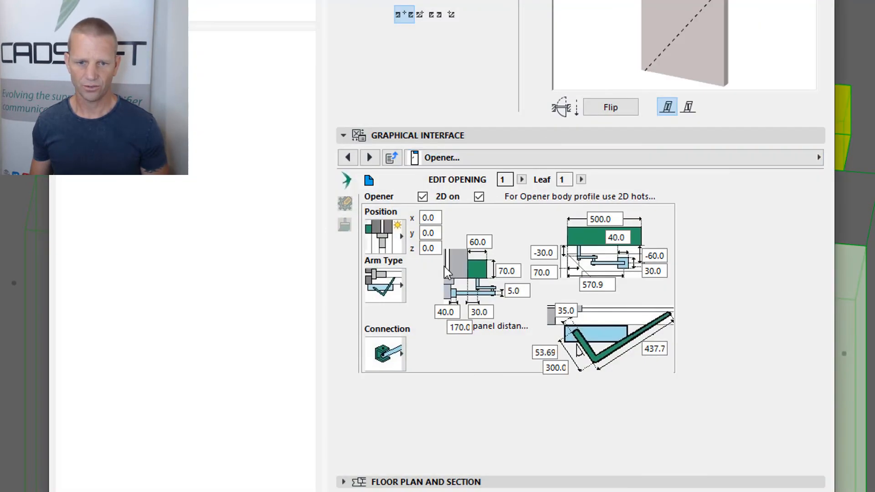
left_click(386, 285)
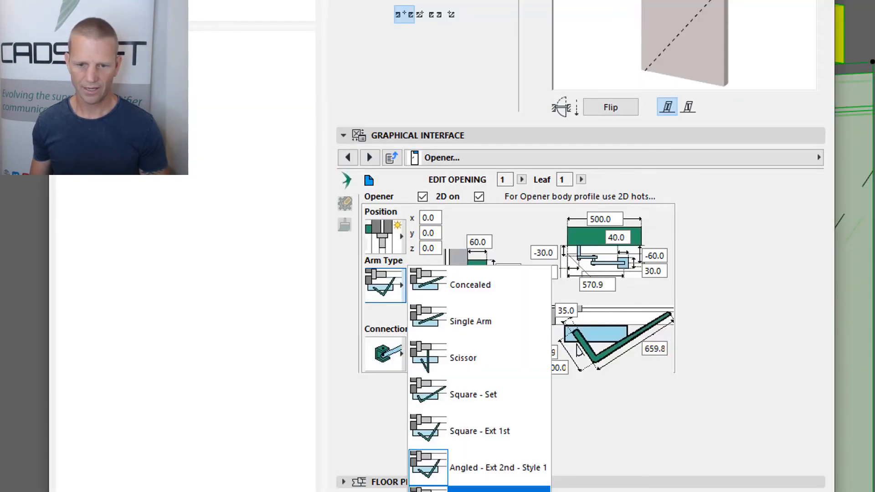
left_click(499, 489)
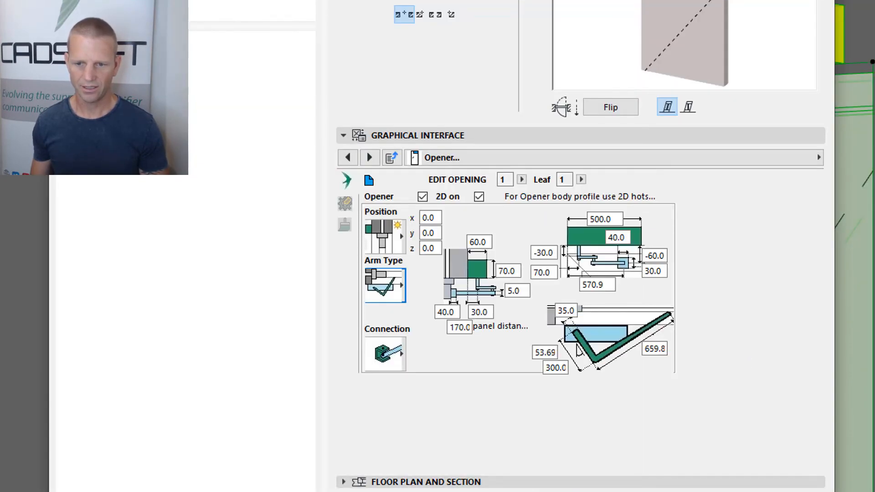
left_click(795, 488)
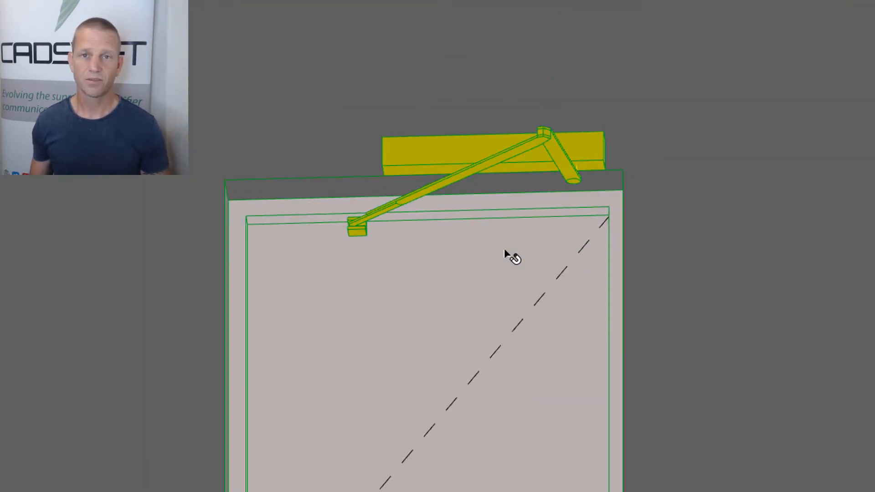
mouse_move(504, 250)
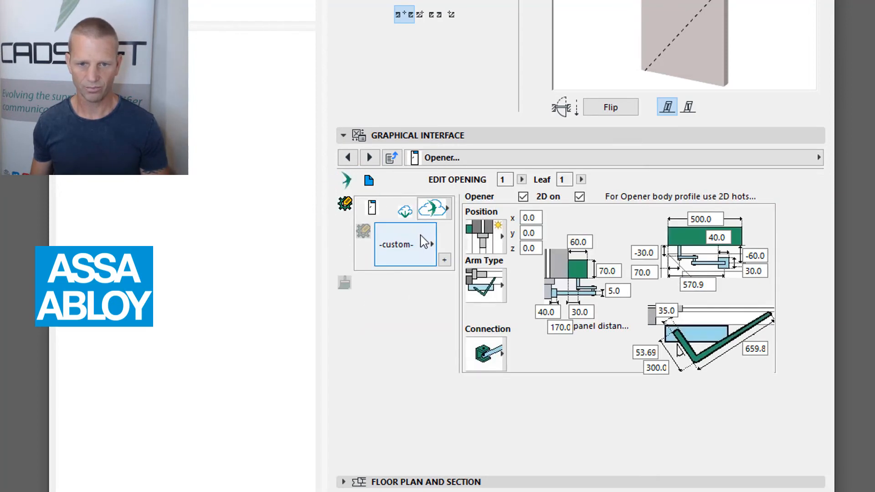
Step: Switch the opener presets to the AssaAbloy library, apply SW100-1 Panel Mounted to the door and inspect it in 3D
left_click(436, 221)
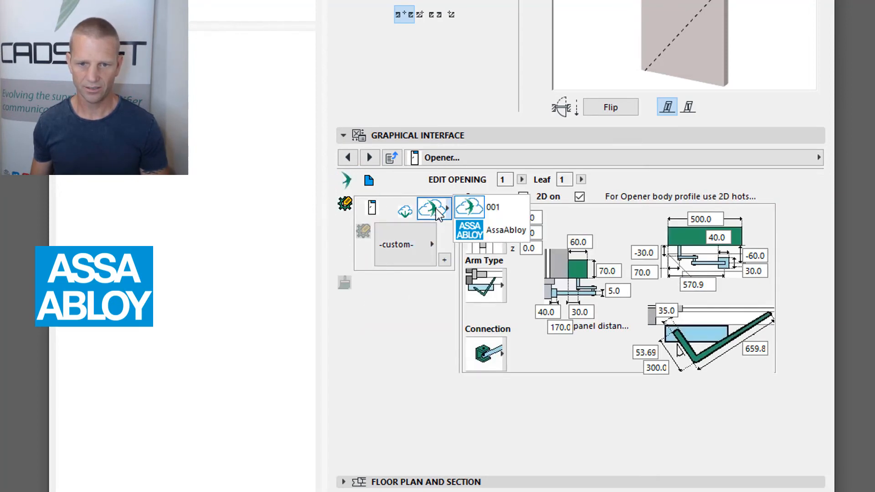
left_click(504, 235)
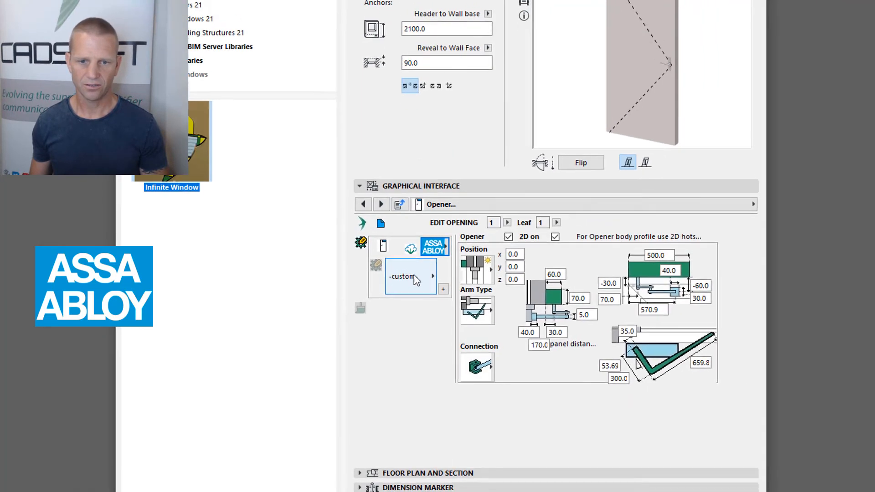
left_click(408, 244)
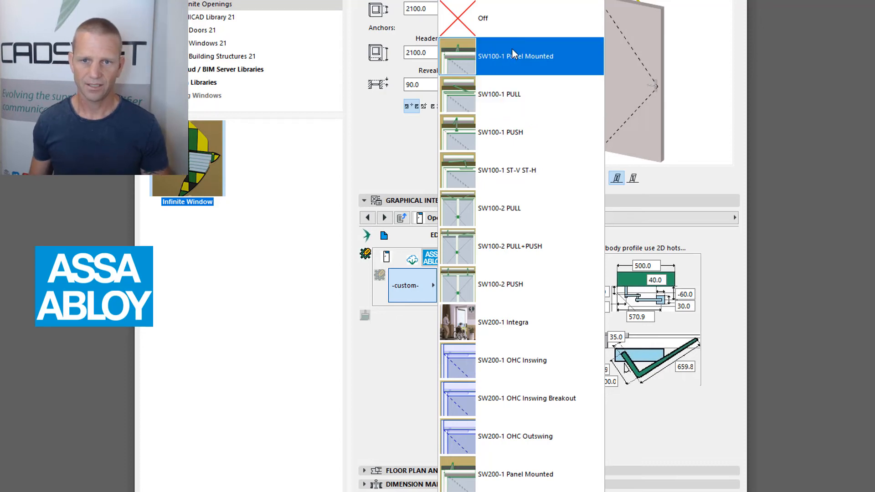
left_click(524, 58)
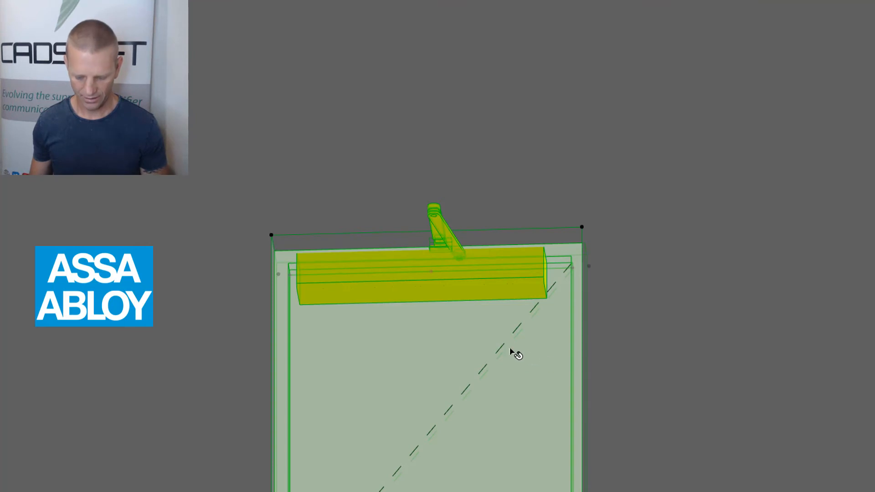
middle_click_drag(498, 378, 638, 454, "shift")
scroll(497, 288, "up", 6)
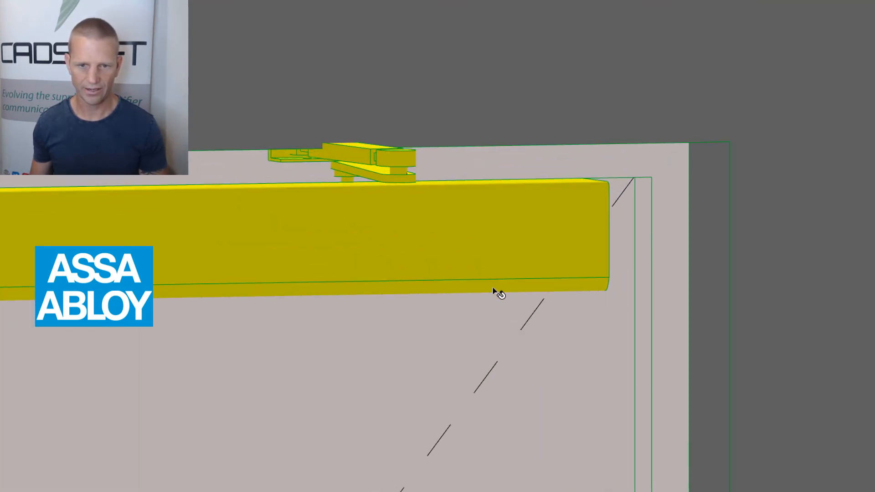
scroll(315, 177, "up", 4)
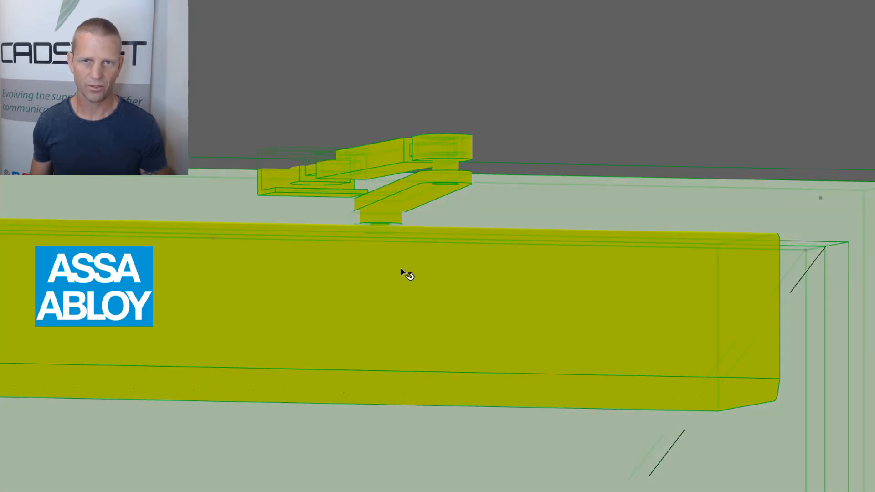
scroll(453, 300, "down", 4)
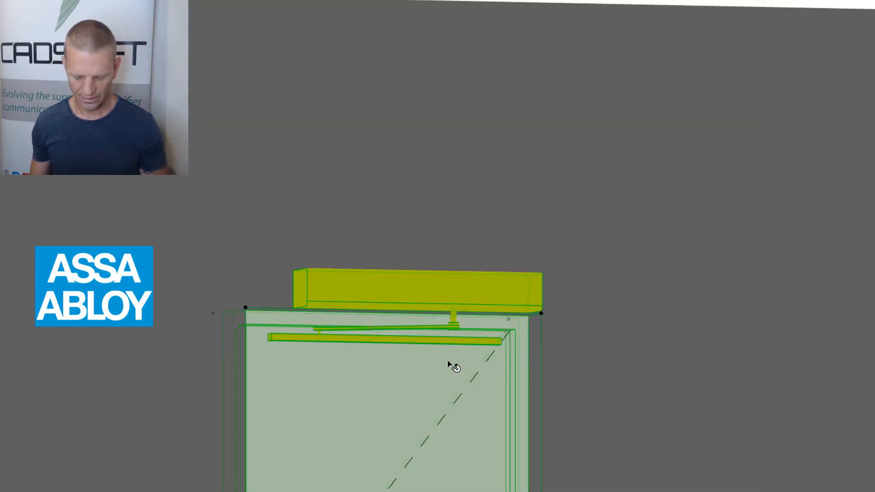
Step: Examine the SW100-1 PULL opener's body, arm and sliding rail in 3D from several angles and close up
scroll(445, 300, "up", 3)
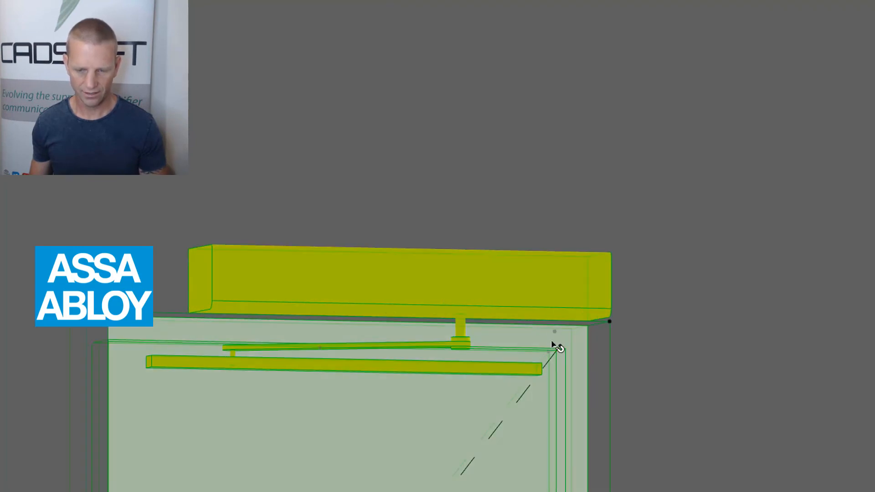
middle_click_drag(548, 354, 417, 292, "shift")
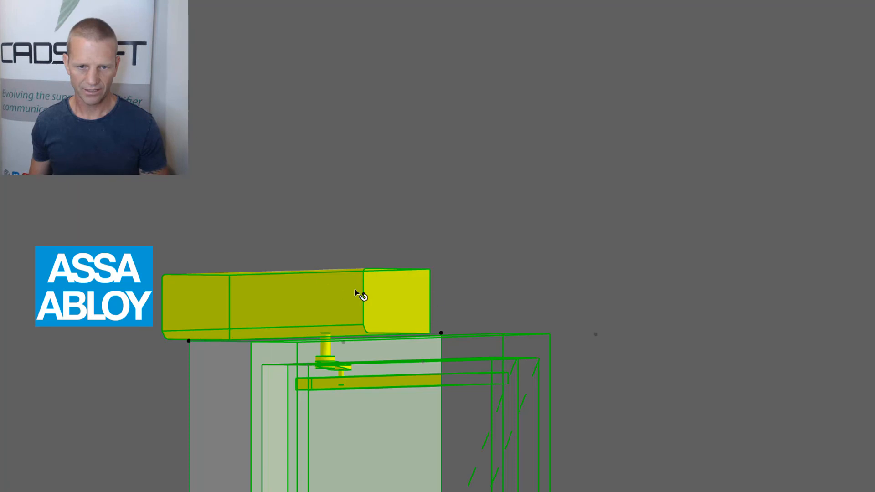
middle_click_drag(324, 337, 543, 377, "shift")
scroll(511, 312, "up", 4)
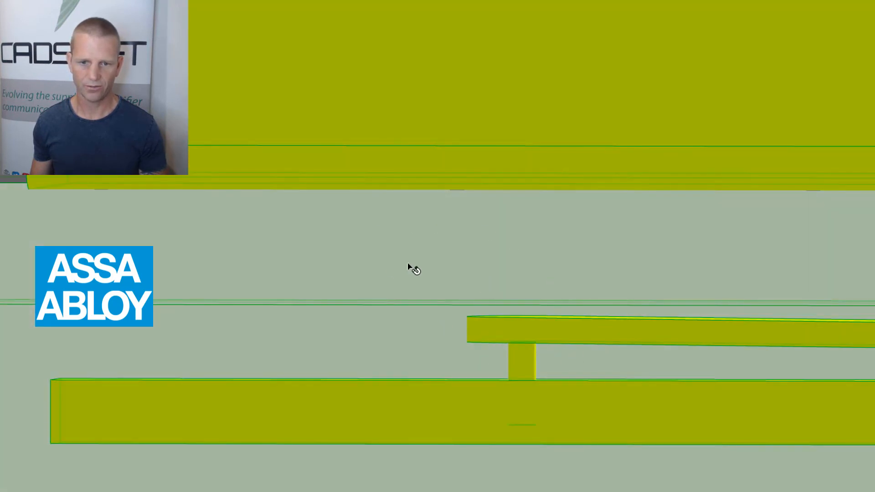
scroll(401, 336, "down", 4)
scroll(442, 360, "down", 2)
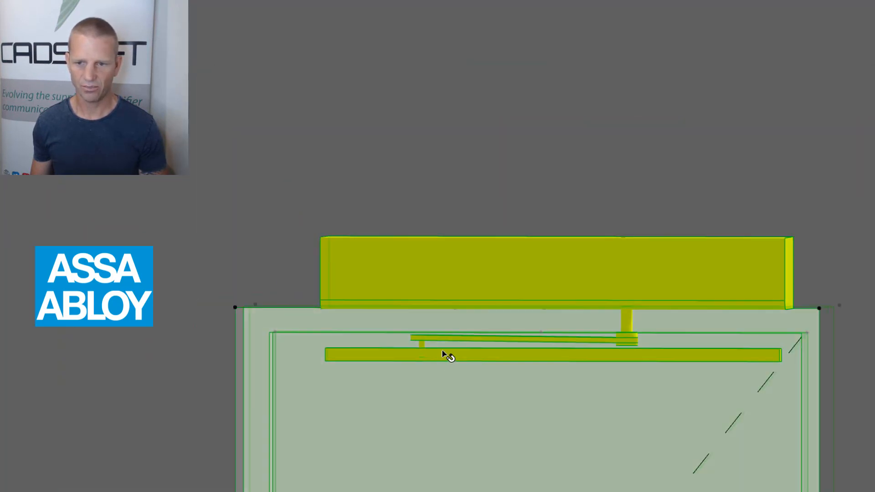
scroll(494, 389, "down", 2)
middle_click_drag(517, 383, 630, 391, "shift")
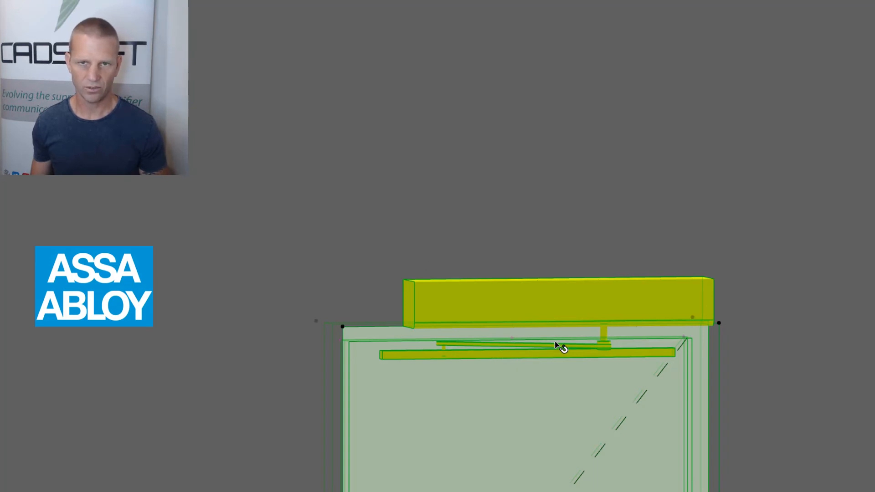
scroll(561, 382, "up", 3)
middle_click_drag(580, 385, 465, 298)
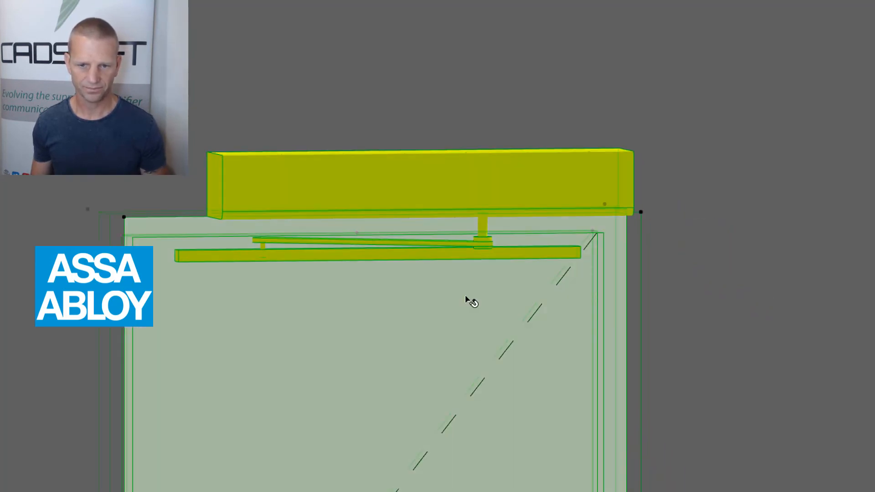
Step: Change the door's AssaAbloy opener preset to SW100-1 PUSH, apply it and inspect the folding arm in 3D
key("ctrl+t")
left_click(430, 282)
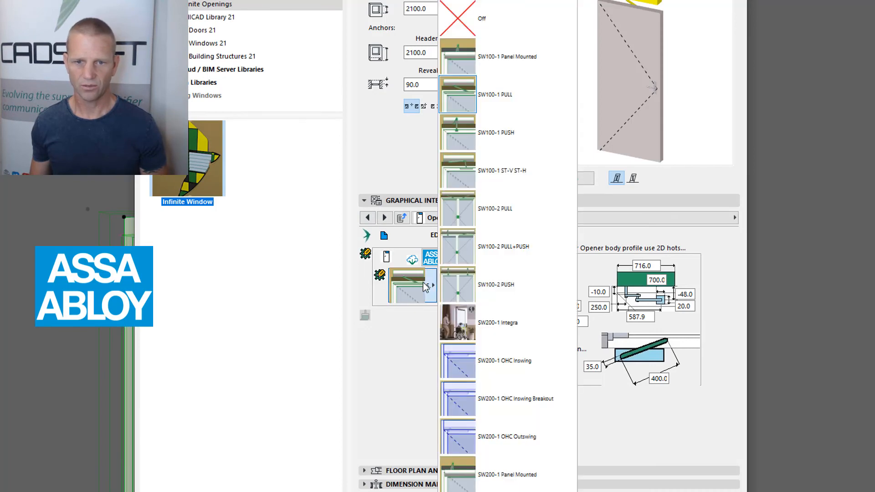
left_click(491, 135)
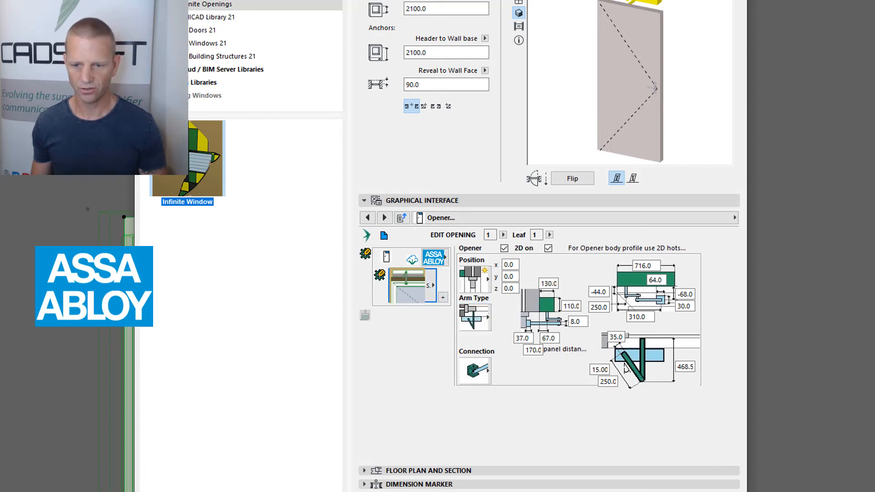
key("Return")
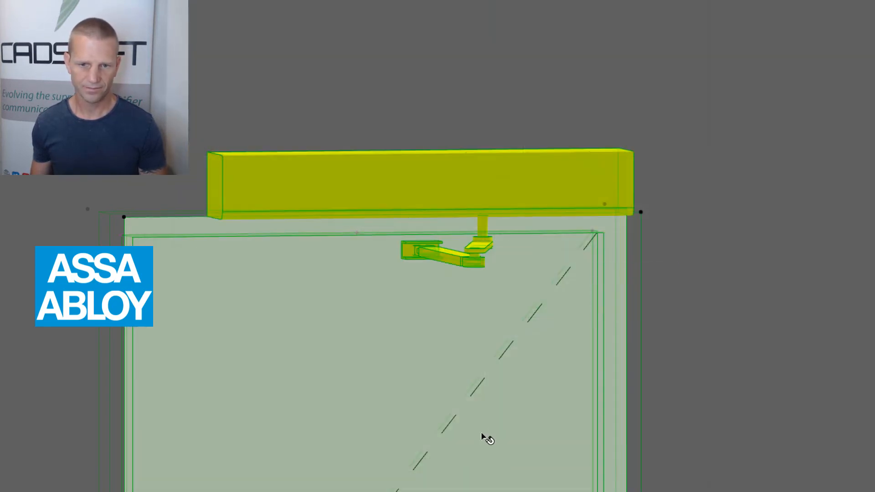
middle_click_drag(565, 250, 431, 309, "shift")
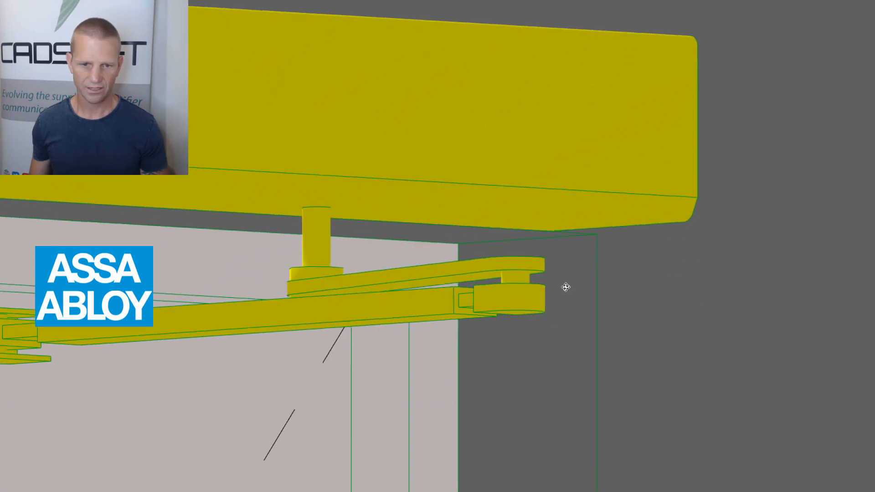
scroll(509, 311, "down", 5)
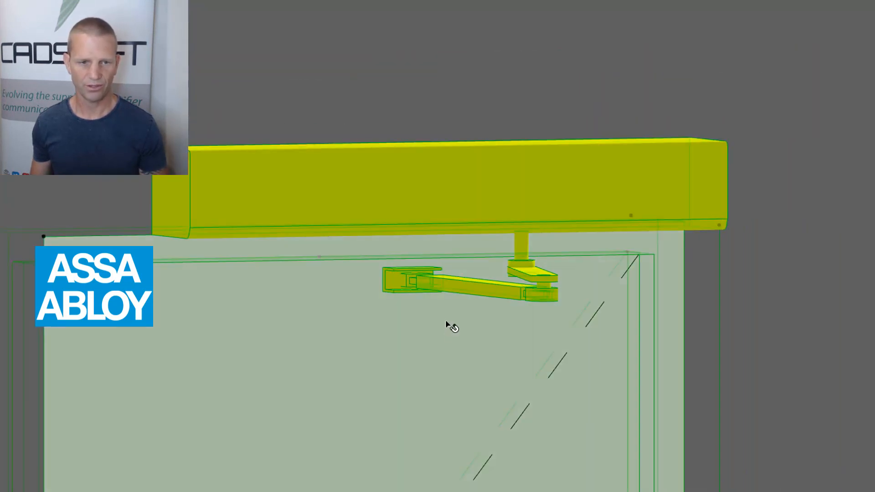
scroll(572, 315, "down", 2)
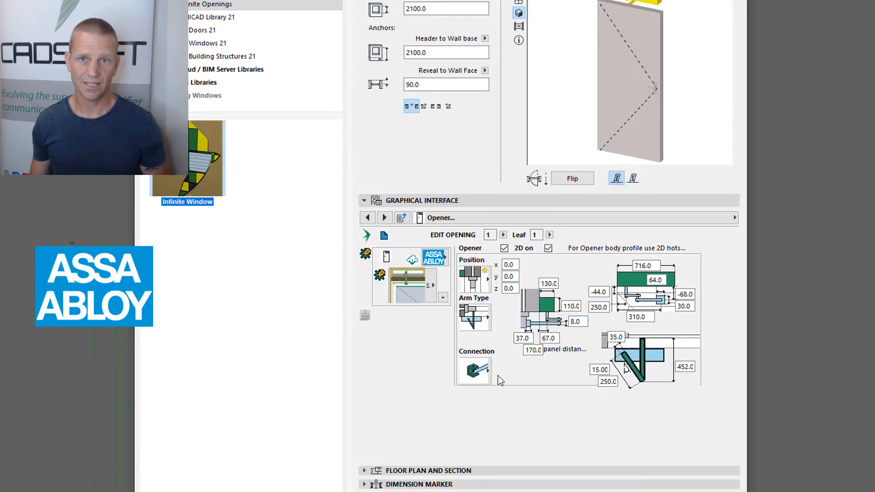
Step: Browse the AssaAbloy opener presets for the door, looking through the SW100, SW200 and SW300 models
left_click(418, 287)
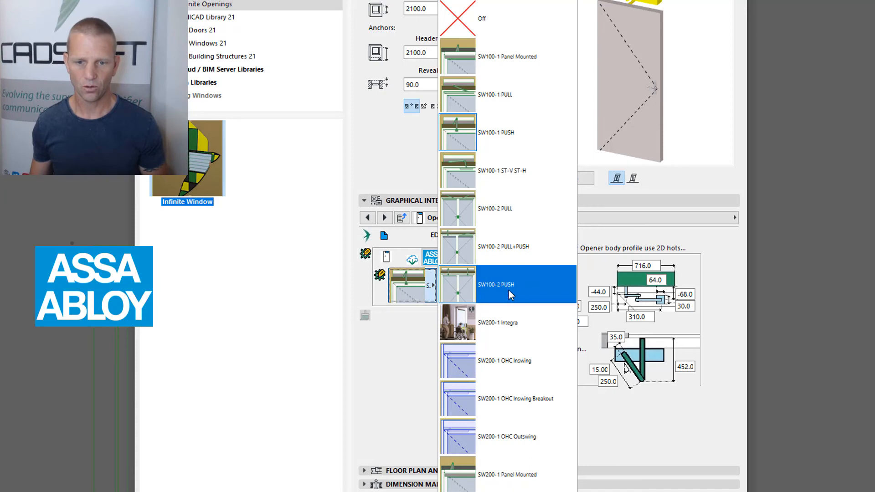
scroll(540, 337, "down", 2)
scroll(532, 280, "down", 2)
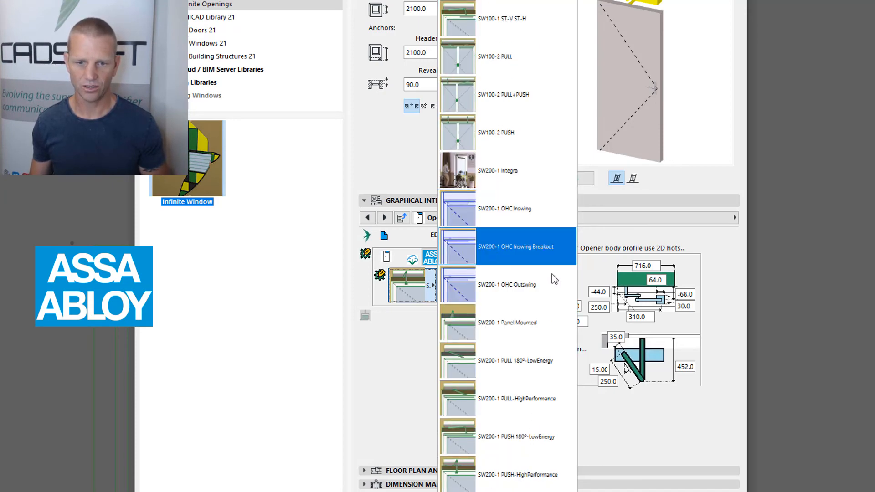
scroll(545, 275, "down", 2)
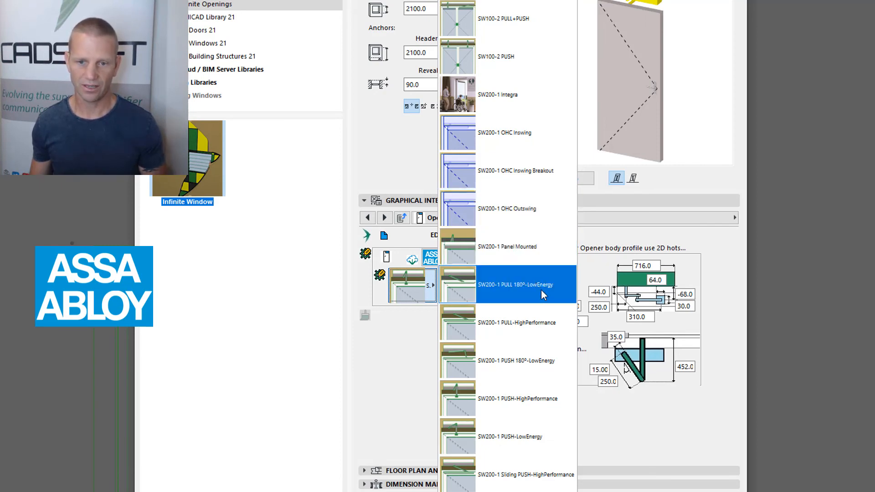
scroll(540, 288, "down", 1)
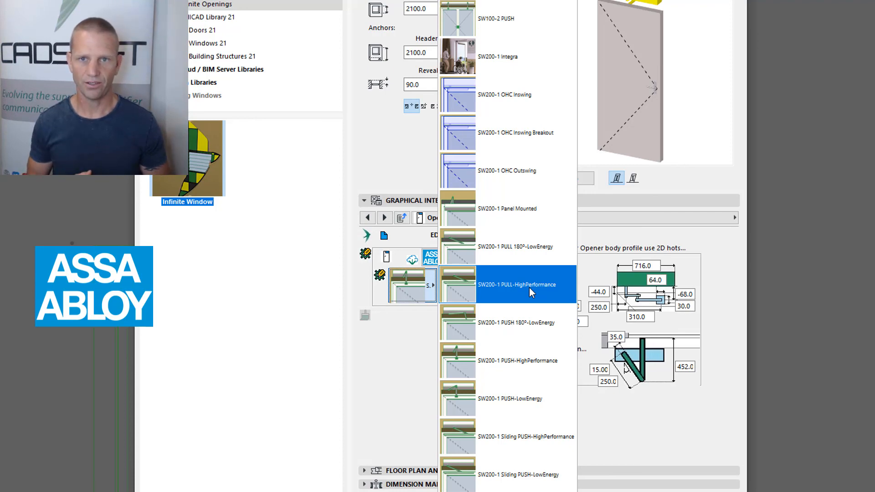
scroll(523, 258, "down", 5)
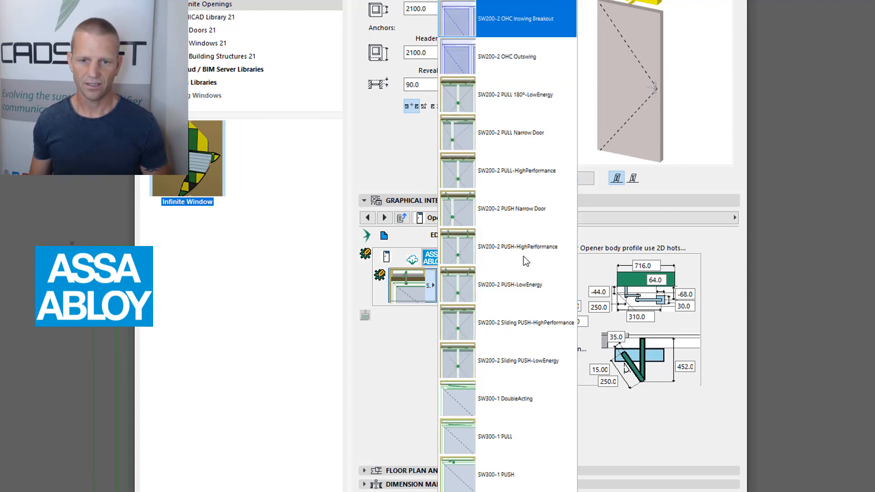
scroll(523, 256, "down", 3)
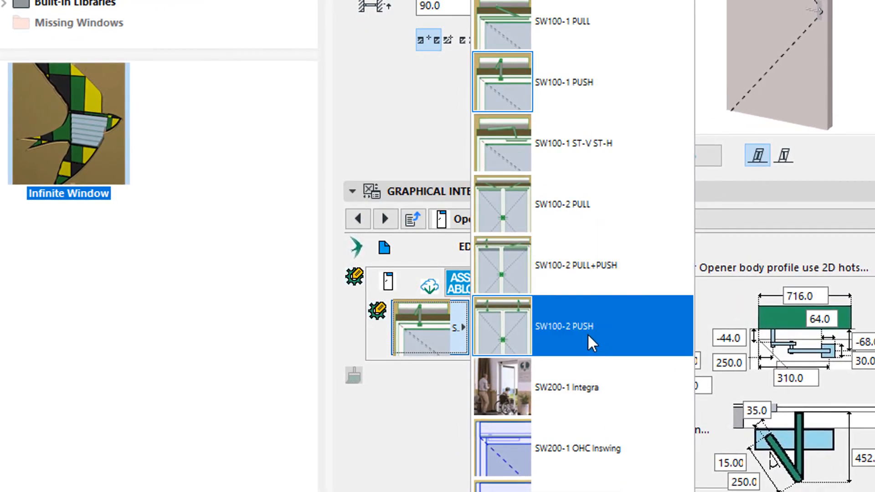
scroll(588, 342, "down", 4)
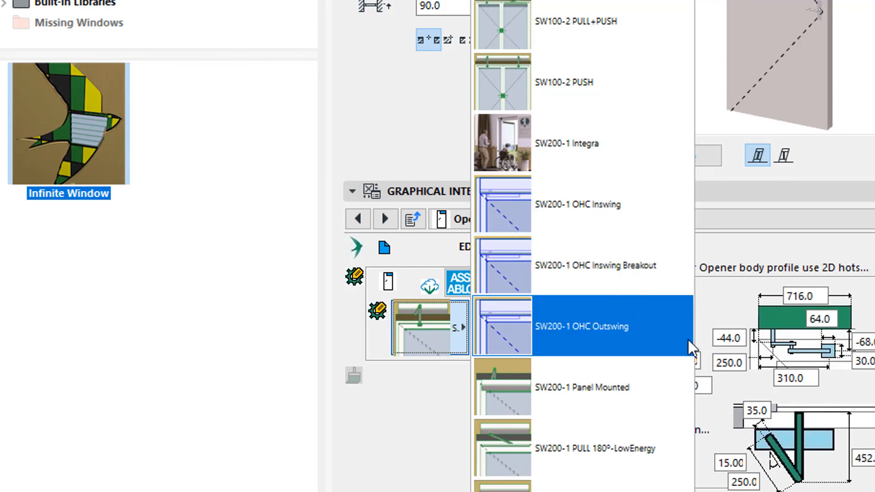
scroll(634, 268, "down", 2)
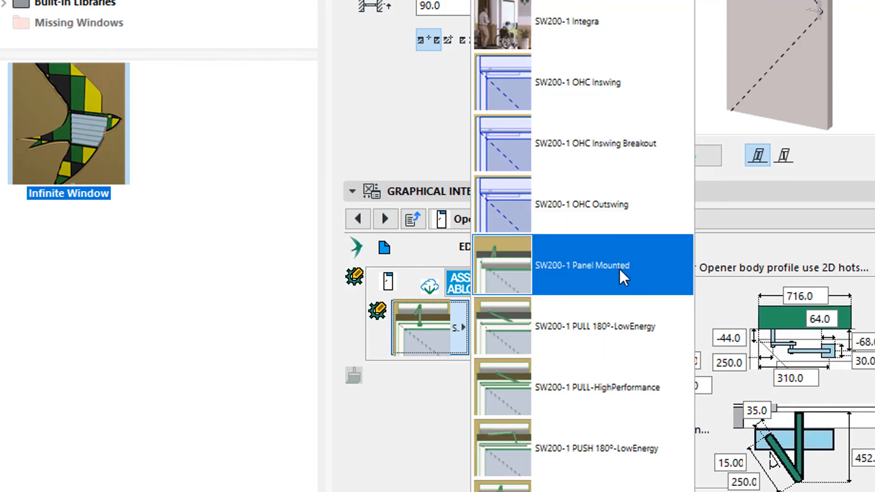
scroll(632, 330, "down", 1)
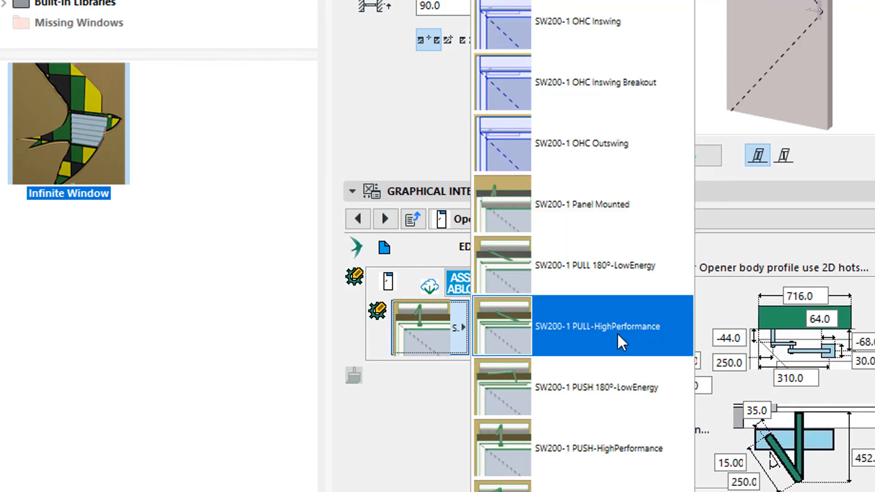